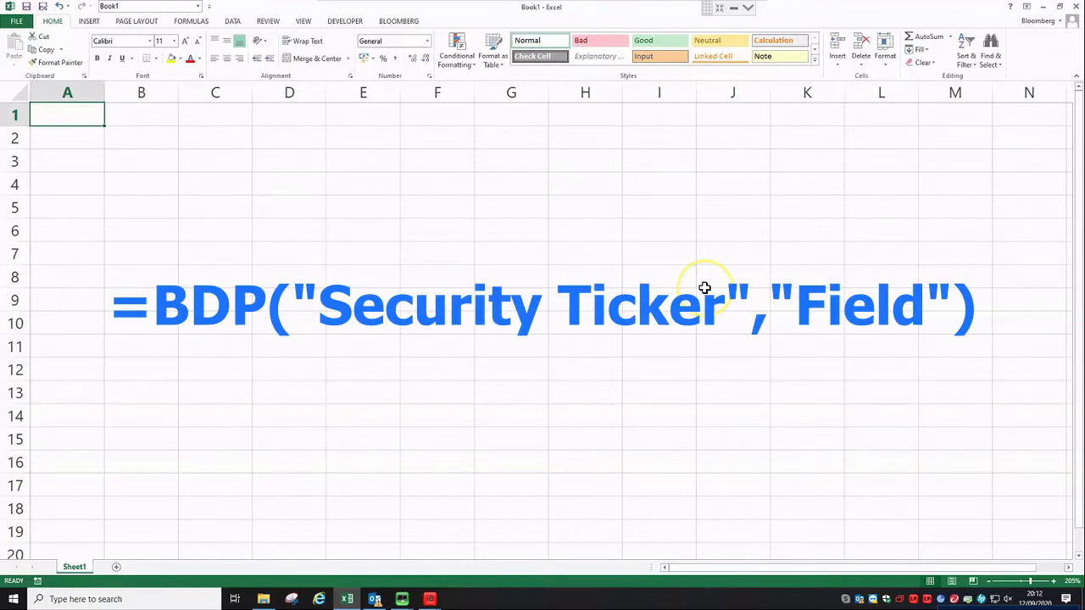
- Enter the formula =BDP("AAPL US Equity","px_last") in cell A1
text(=)
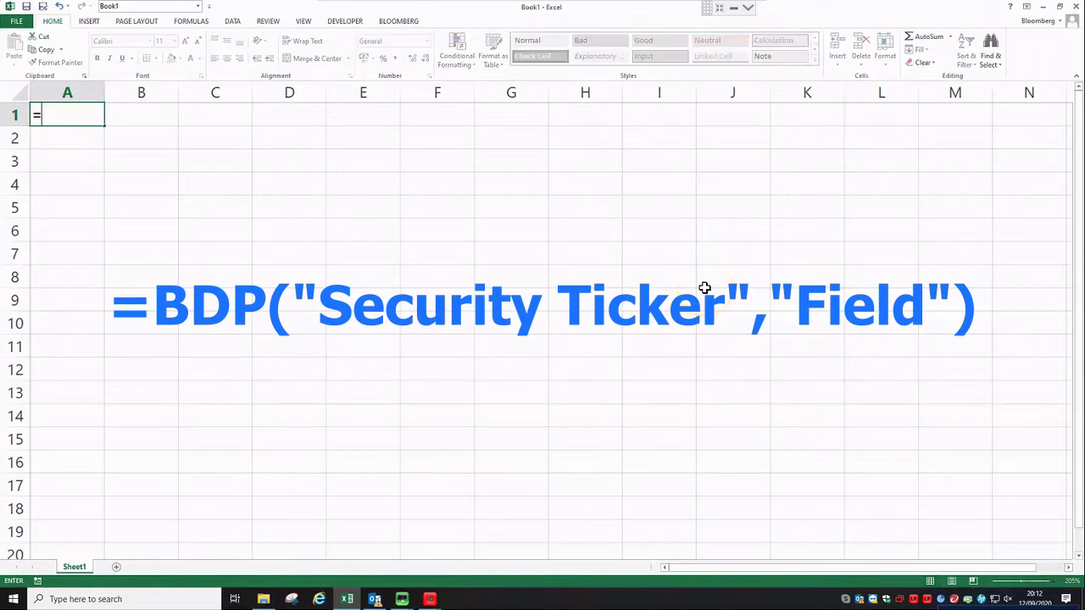
text(BDP)
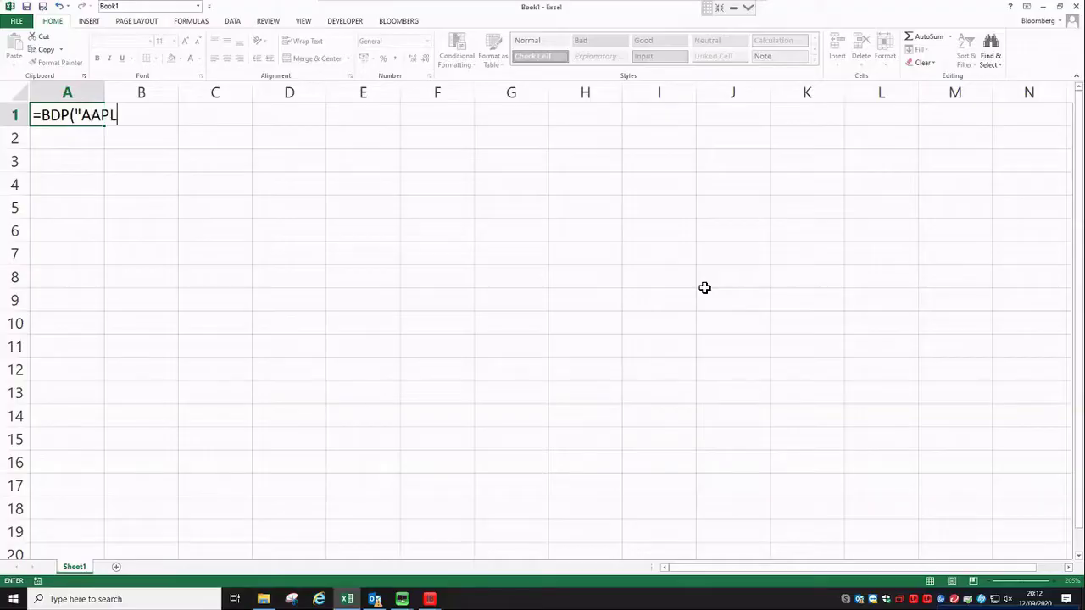
text(US Equity)
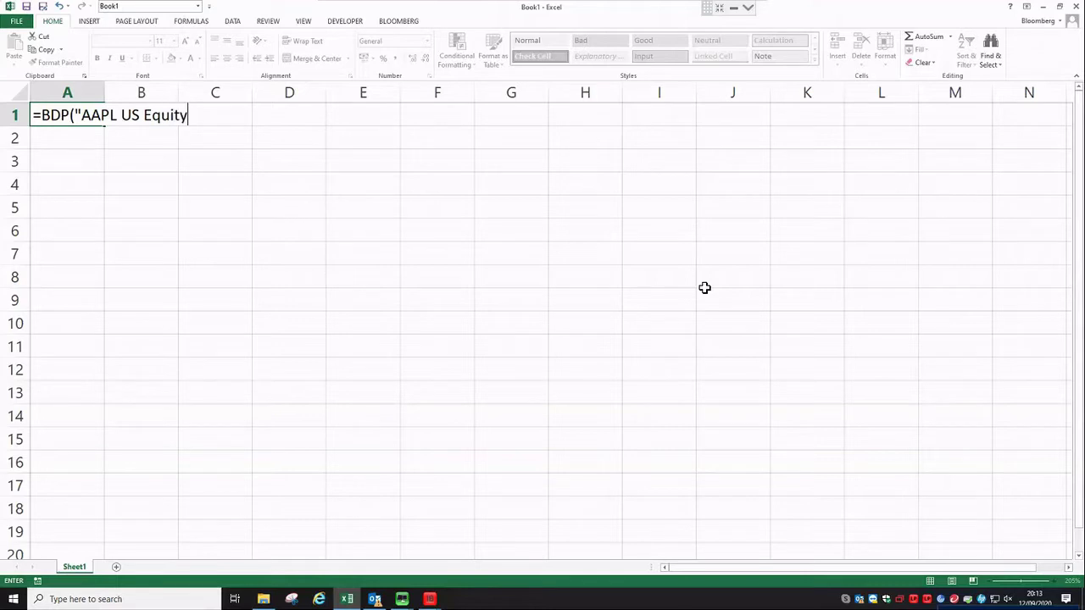
text(","px_last"))
key(Return)
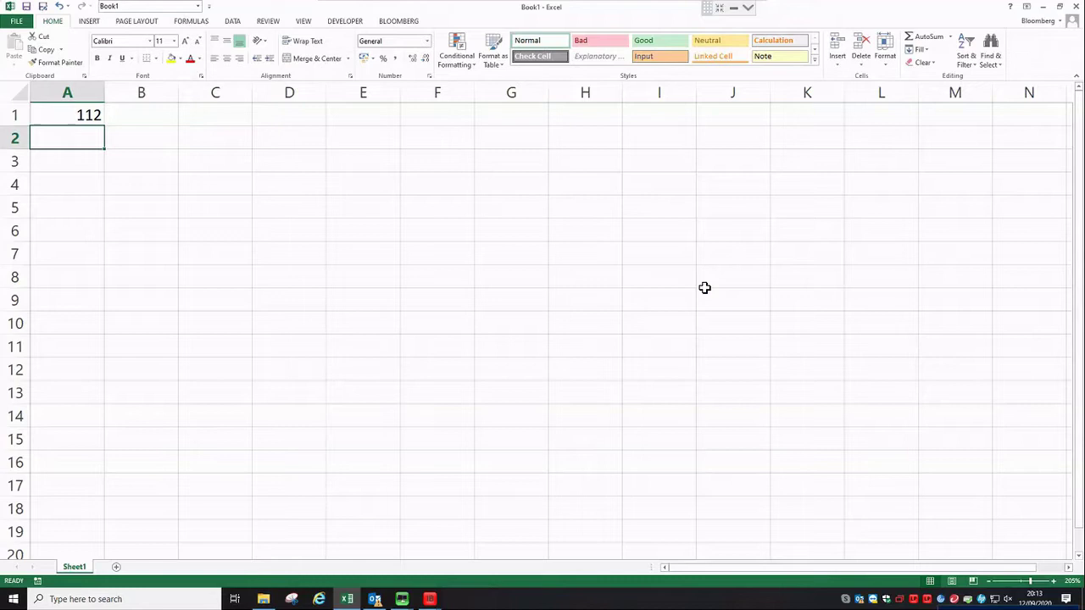
- Replace the contents of cell A1 with the ticker AAPL US EQUITY
key(Up)
key(Delete)
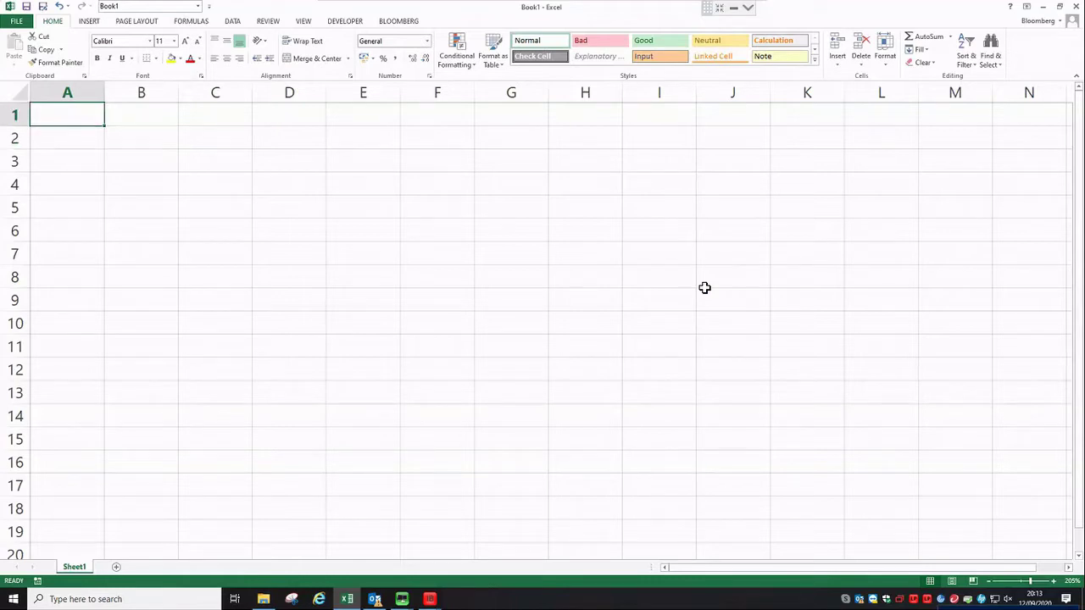
text(AAP)
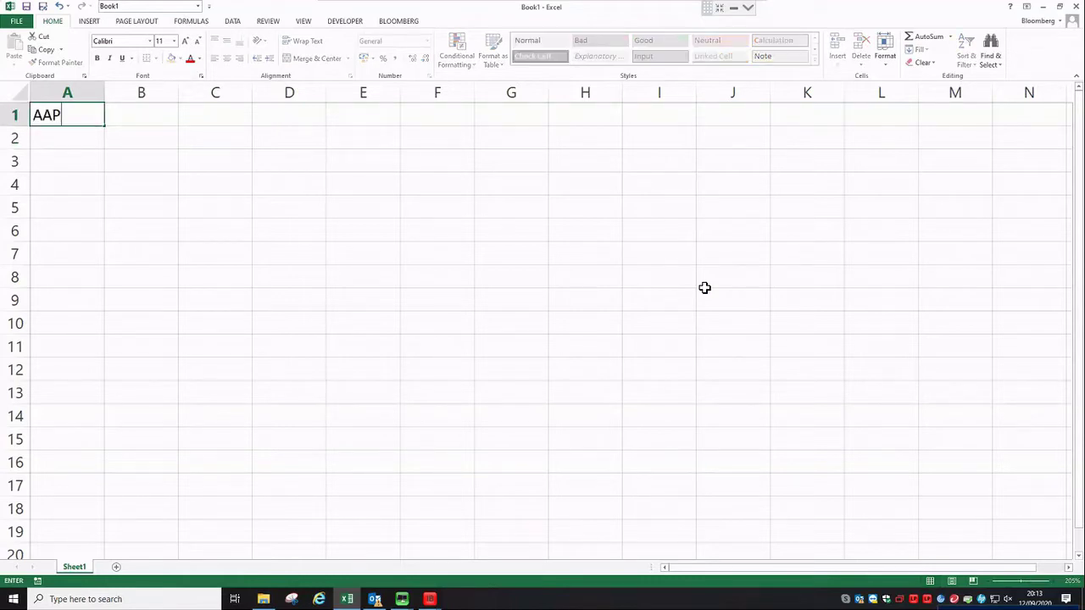
text(L US EQUITY)
key(Return)
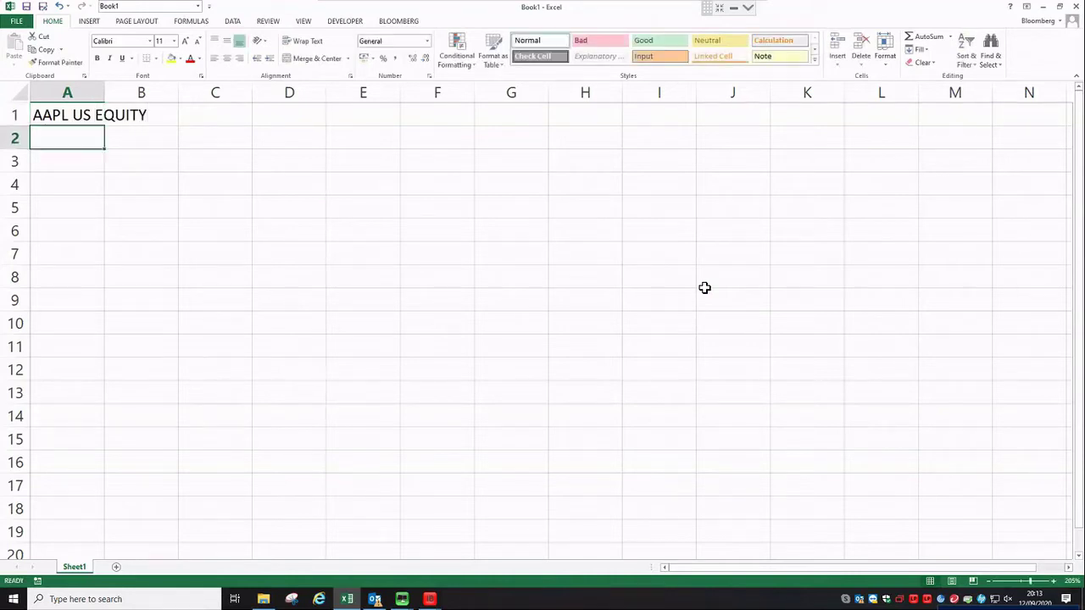
- Fit column A's width to its contents and enter the ticker TSLA US EQUITY in cell B1
key(Up)
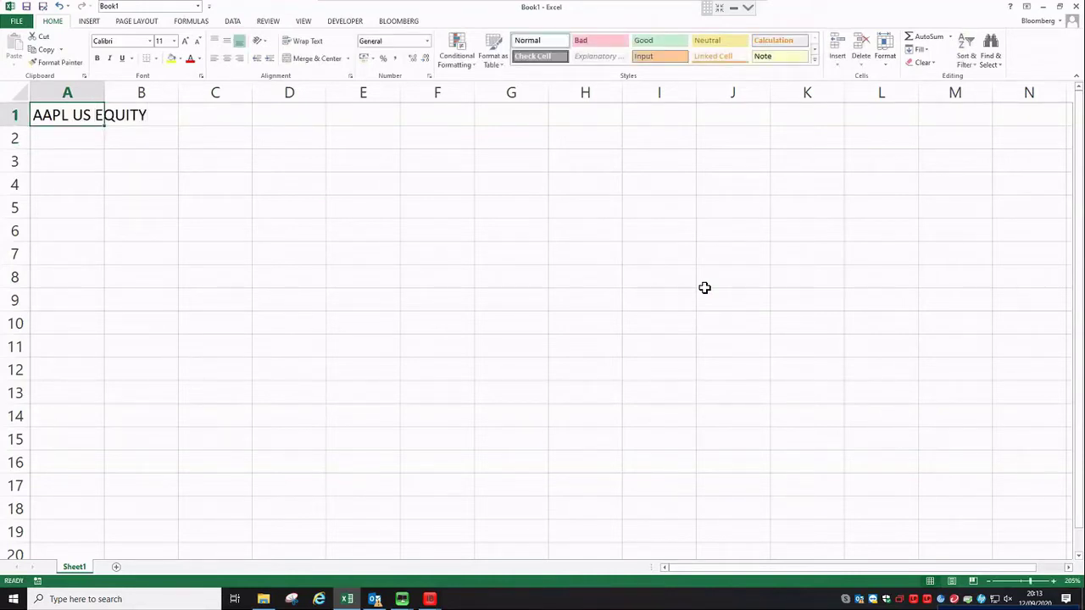
key(Right)
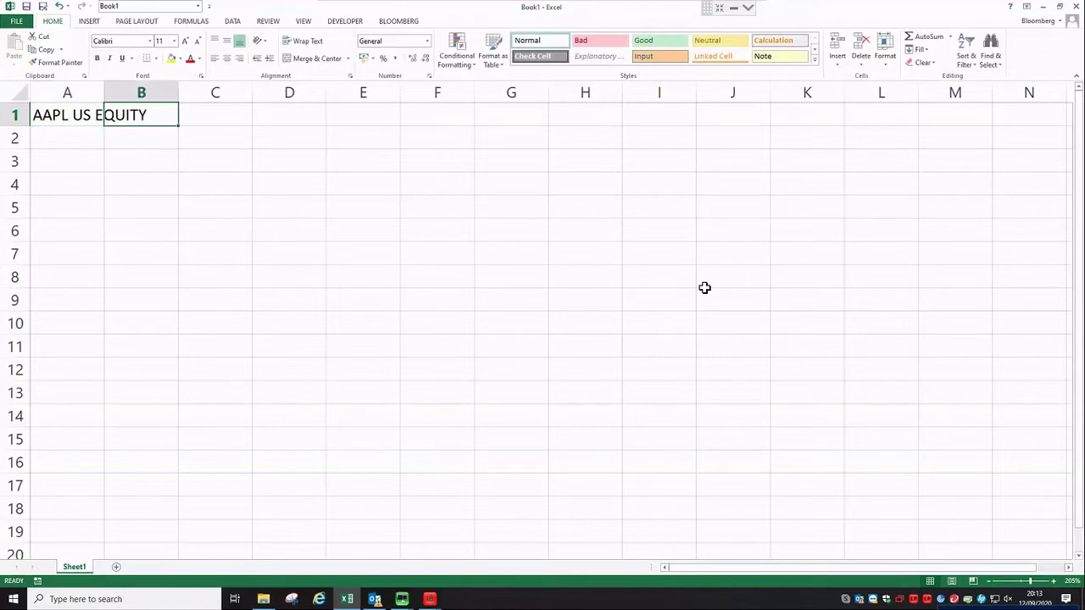
double_click(105, 92)
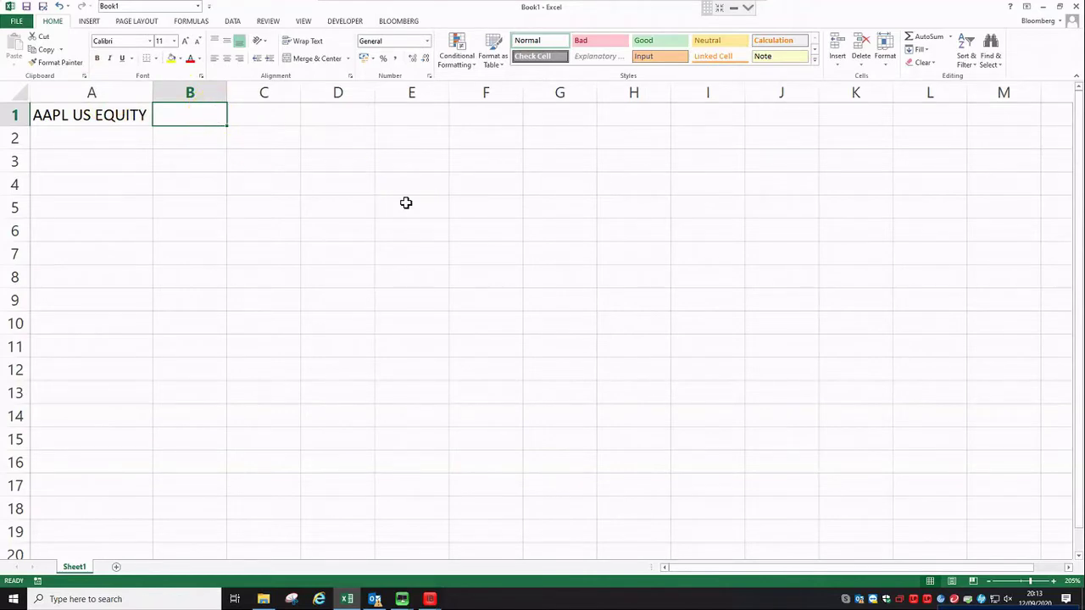
text(TSL)
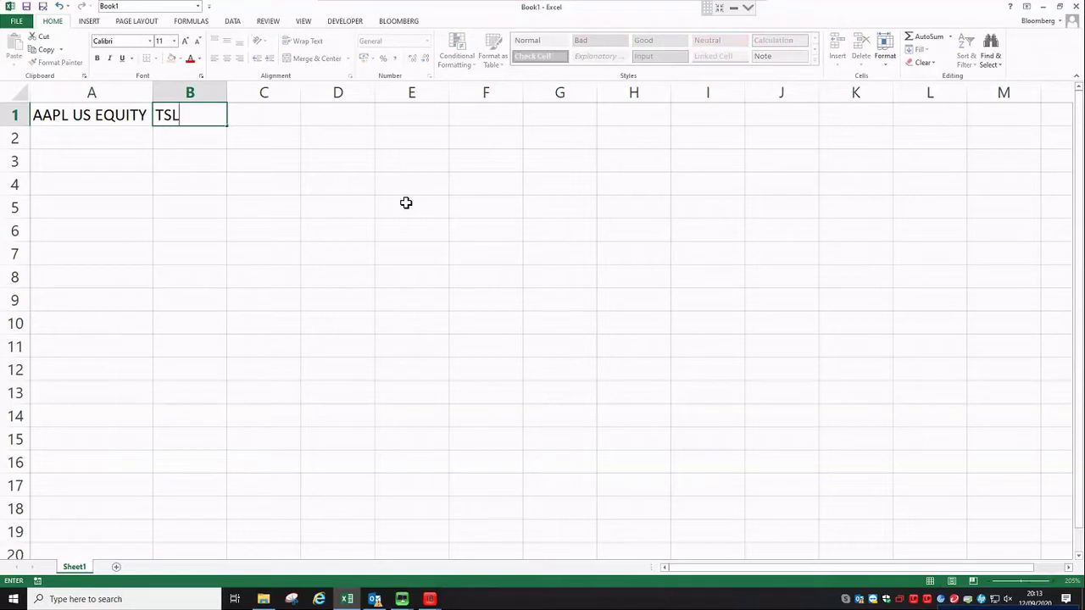
text(A US EQUITY)
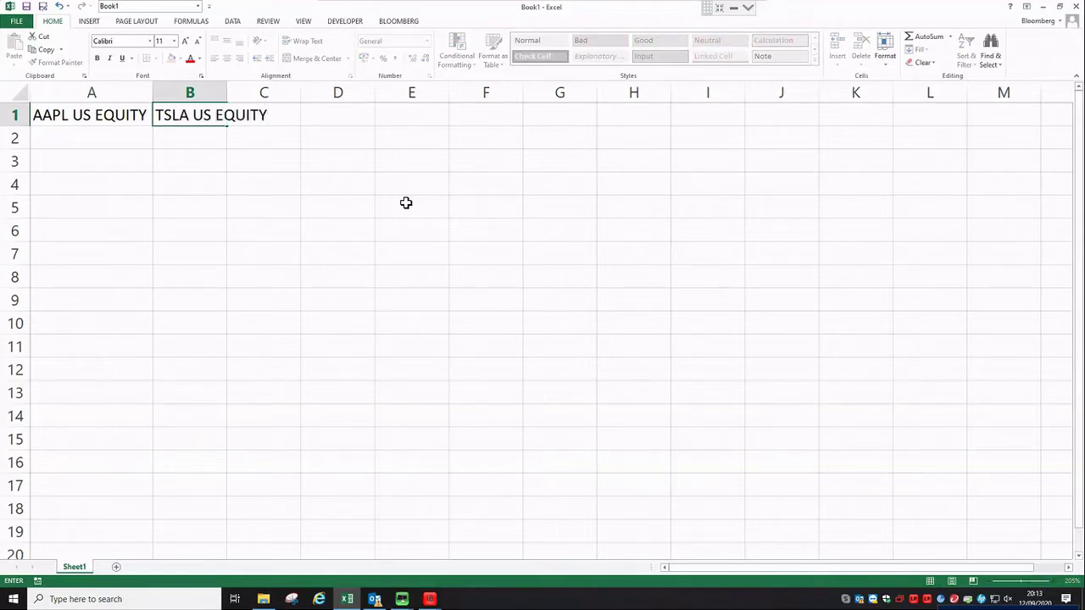
key(Return)
- Enter the formula =BDP(A1,"PX_LAST") in cell A2, referencing the Apple ticker above
key(Left)
text(=)
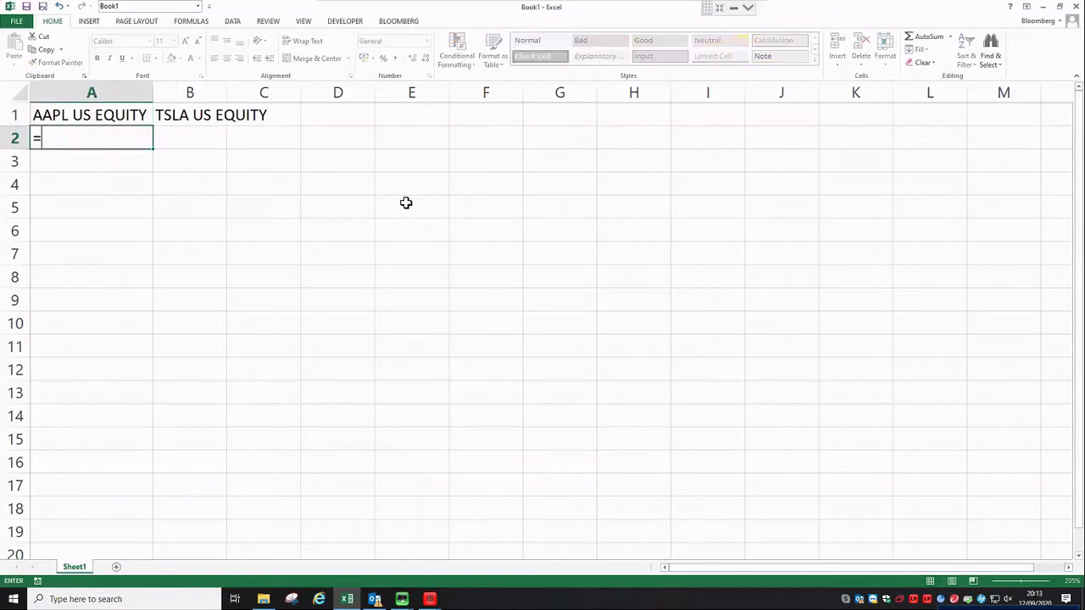
text(BDP()
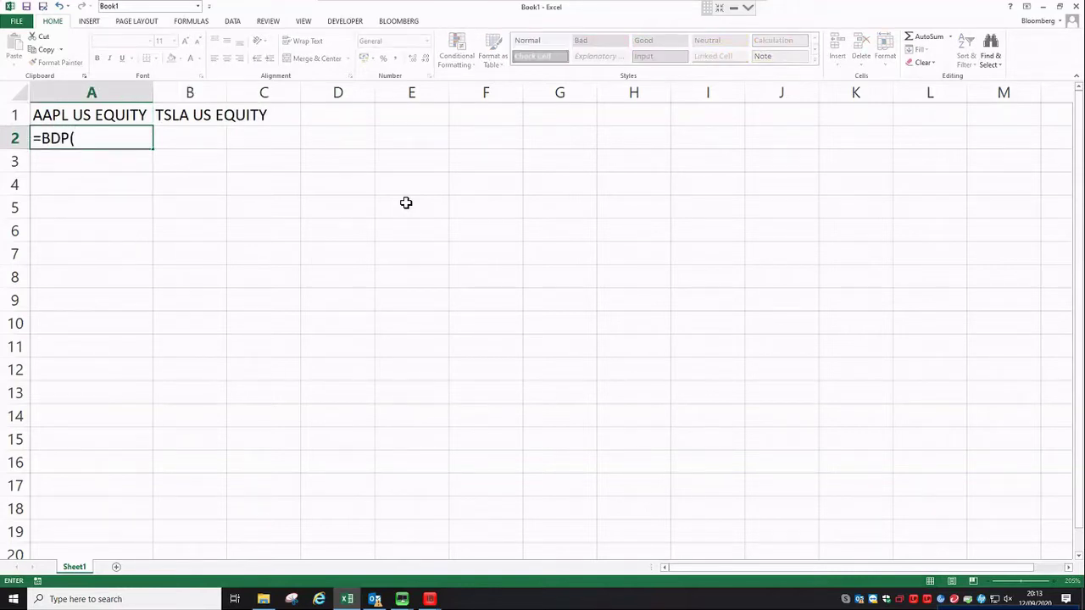
key(Up)
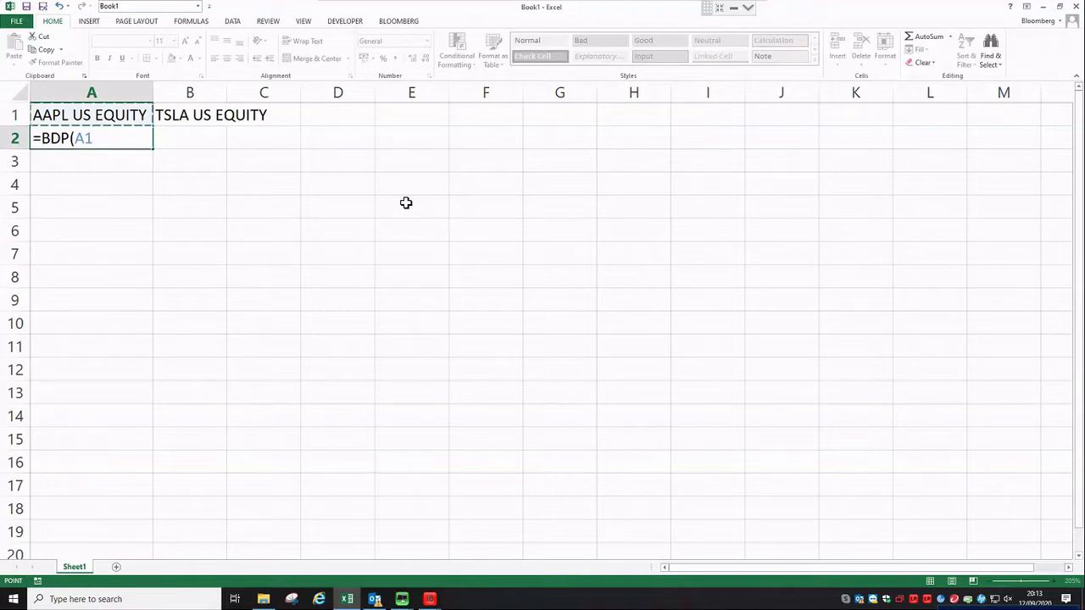
text(,"PX_LAST")
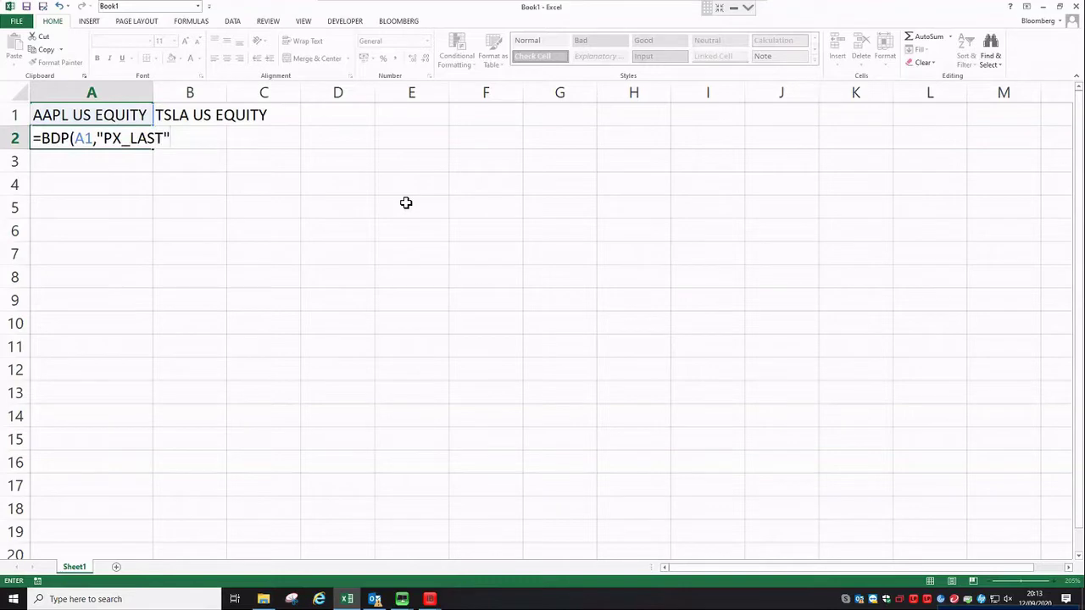
text())
key(Return)
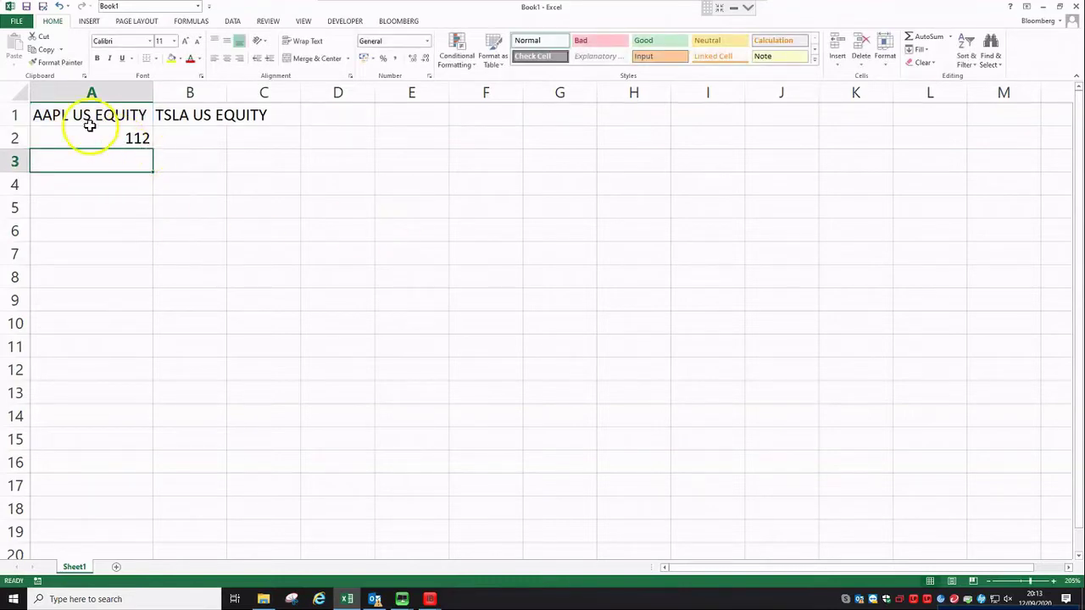
- Fill the BDP formula from A2 across to B2 under the Tesla ticker
click(85, 136)
drag(159, 149, 203, 166)
click(192, 206)
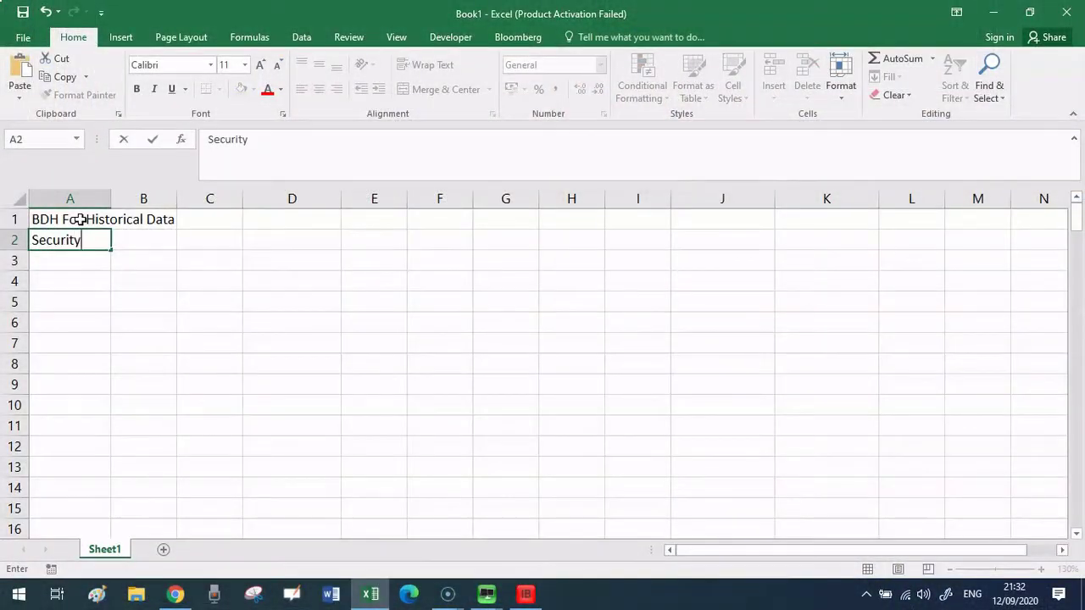
- Complete the label list below Security with Field, Start Date and End Date in cells A3 to A5
key(Return)
text(Field)
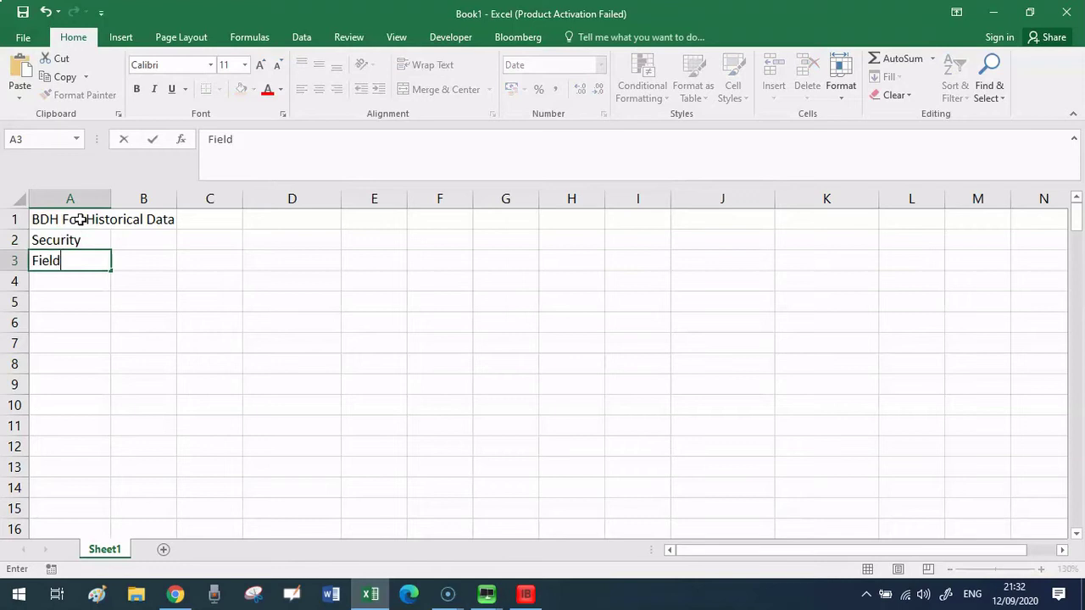
key(Return)
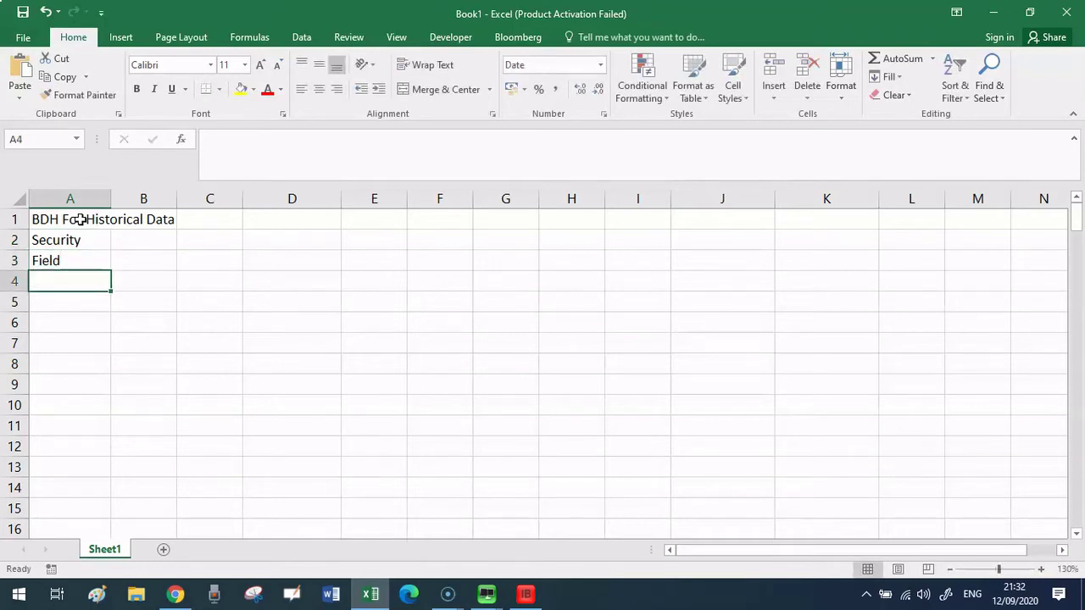
text(Start Dat)
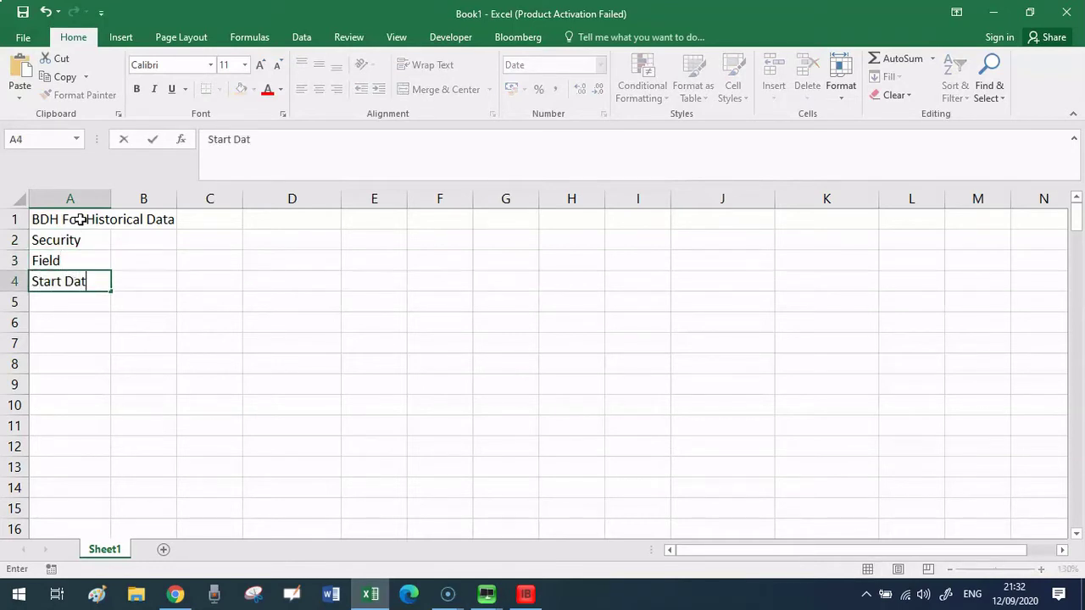
text(e)
key(Return)
text(End D)
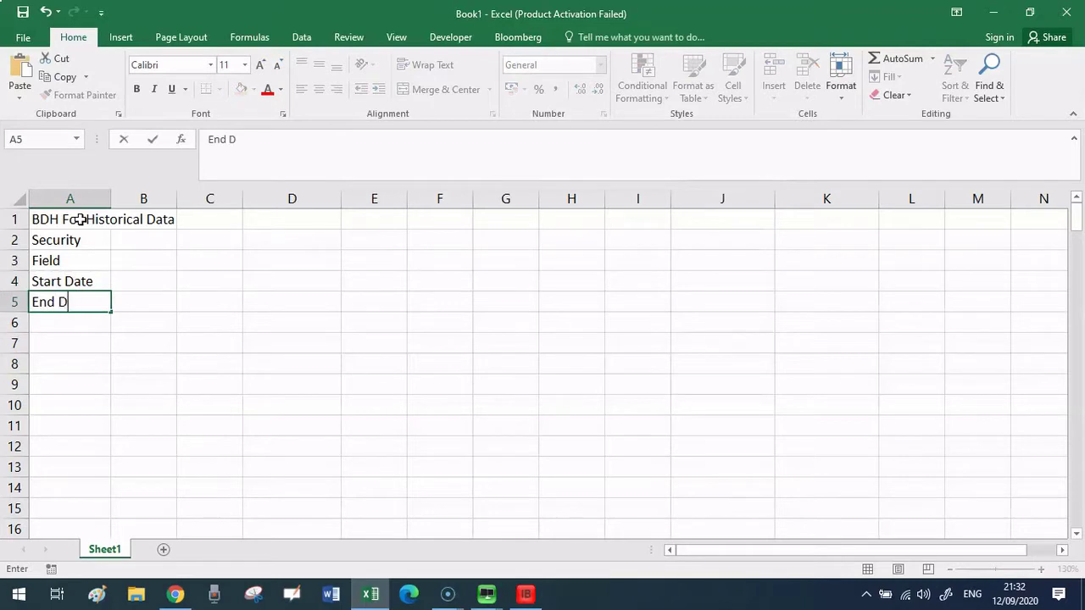
text(ate)
key(Return)
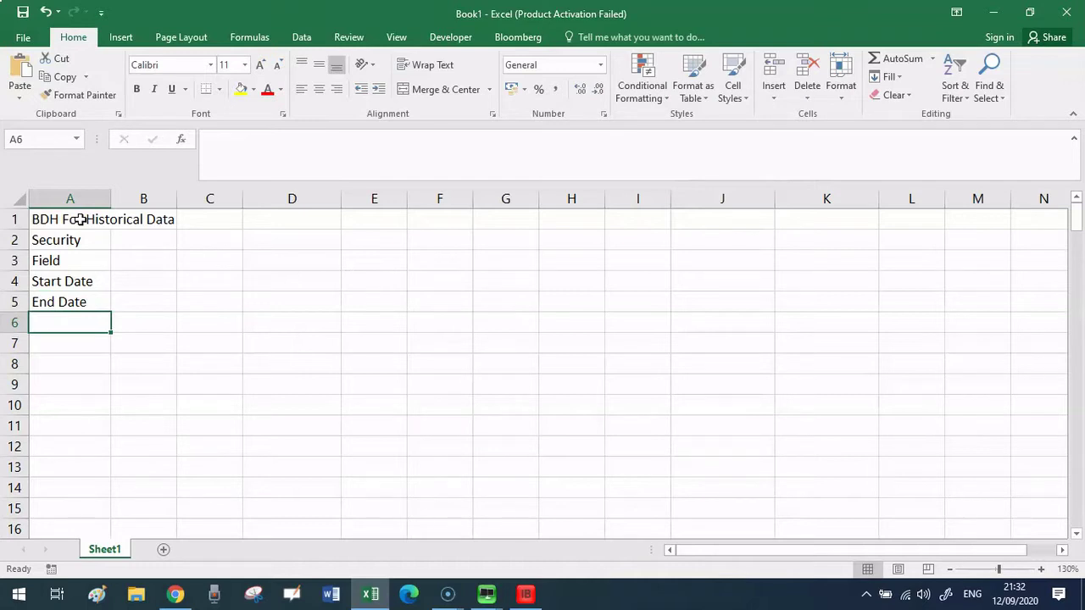
- Enter UBER US Equity as the security in B2 and CUR_MKT_CAP as the field in B3
key(Up)
key(Up)
key(Up)
key(Up)
key(Right)
text(U)
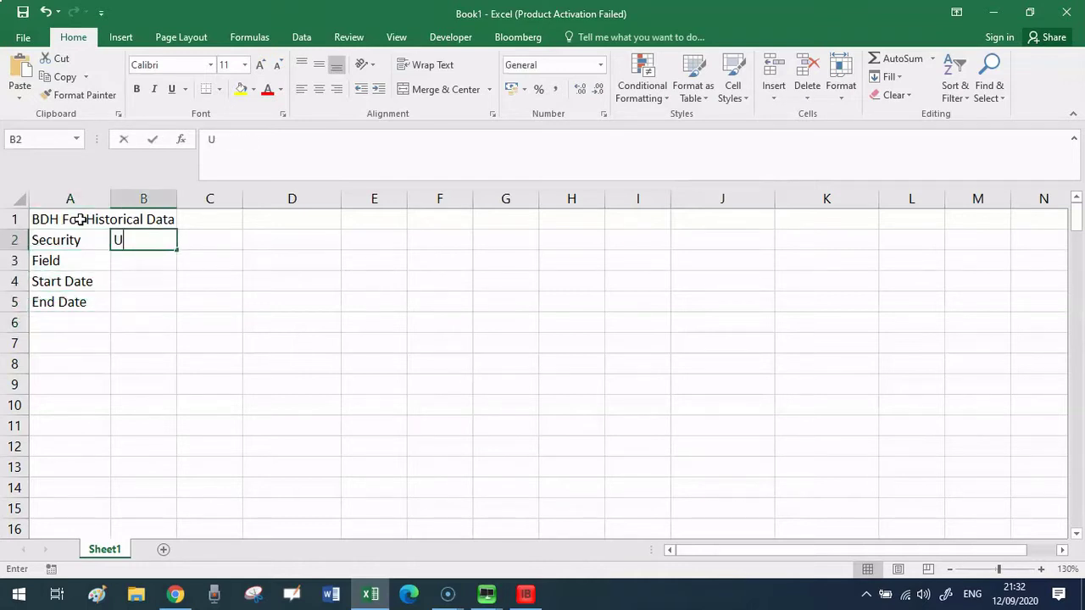
text(BER )
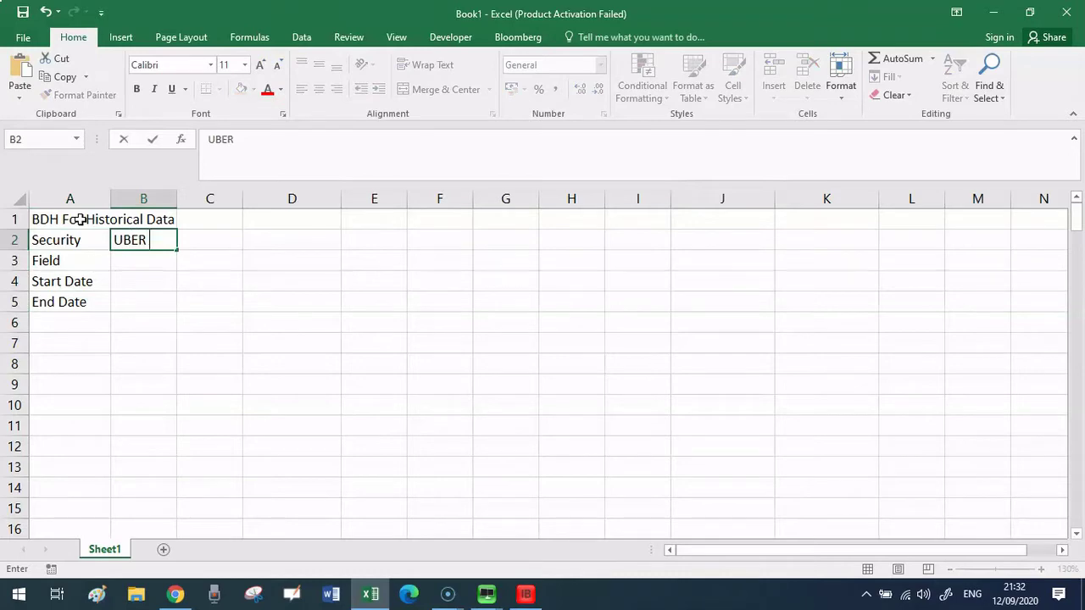
text(US Equity)
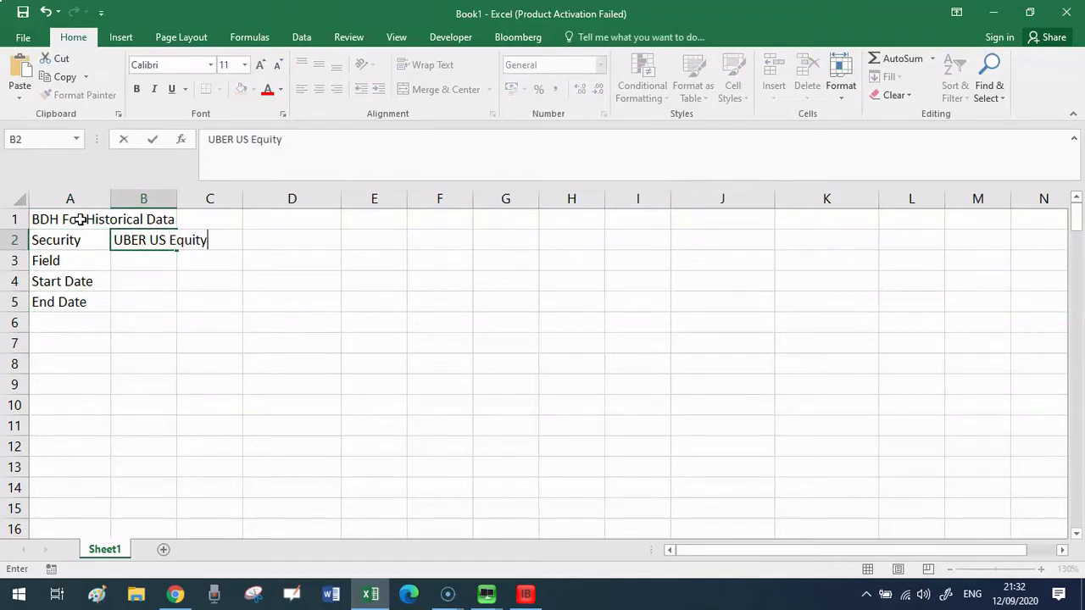
key(Return)
text(C)
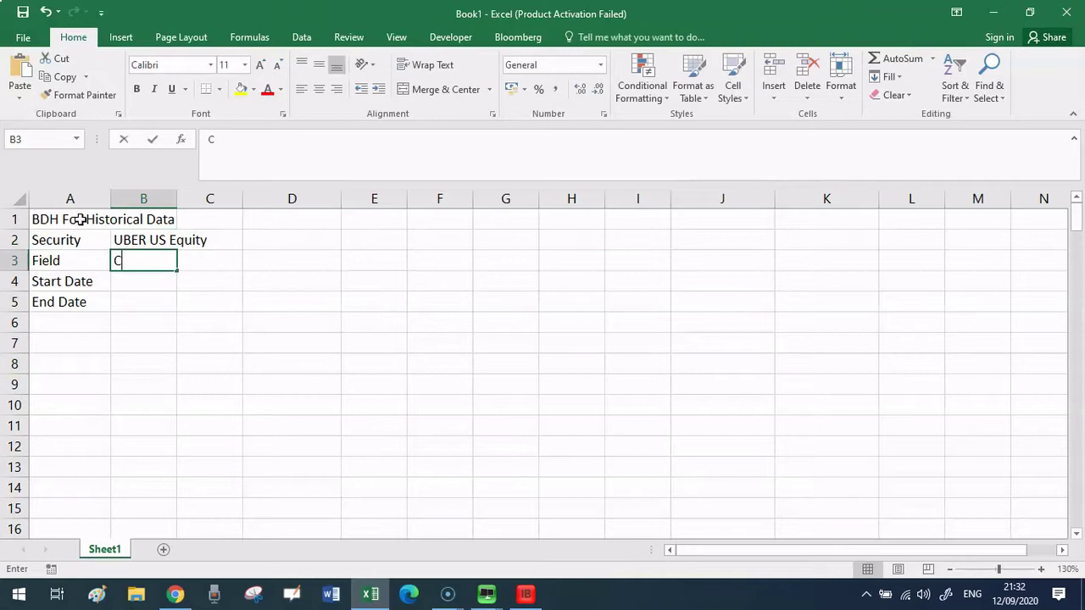
text(UR_MKT_CAP)
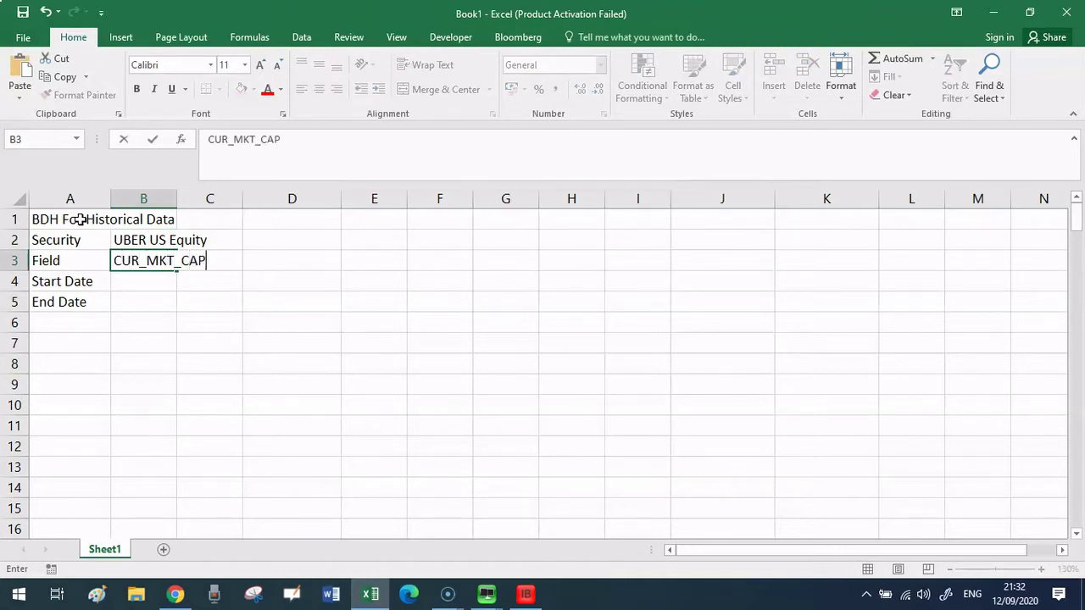
key(Return)
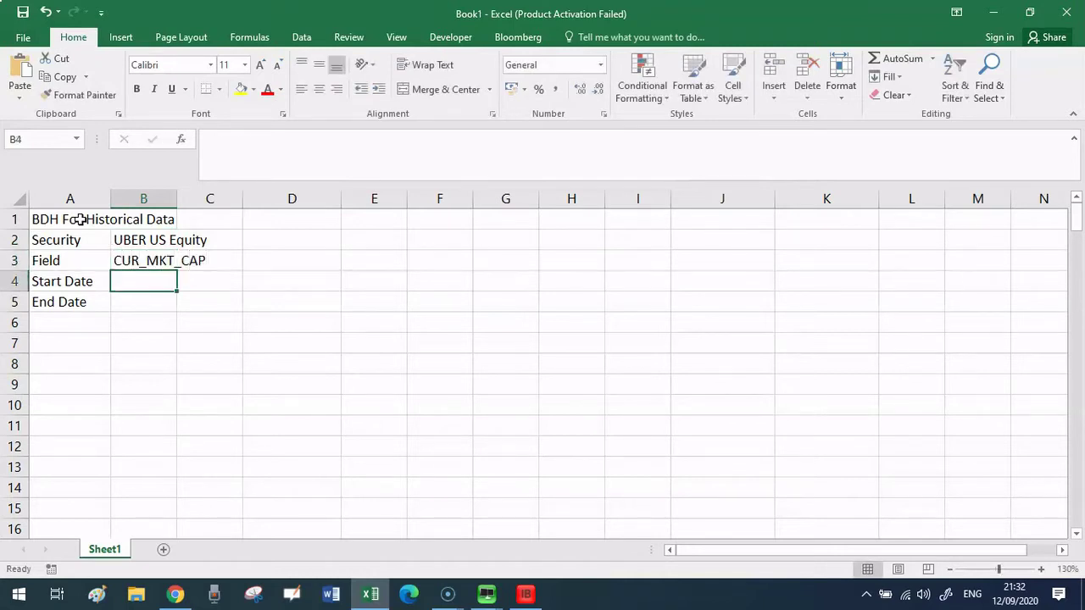
- Enter the start date 01/01/2020 in B4 and the end date formula =today() in B5
text(01/01/2020)
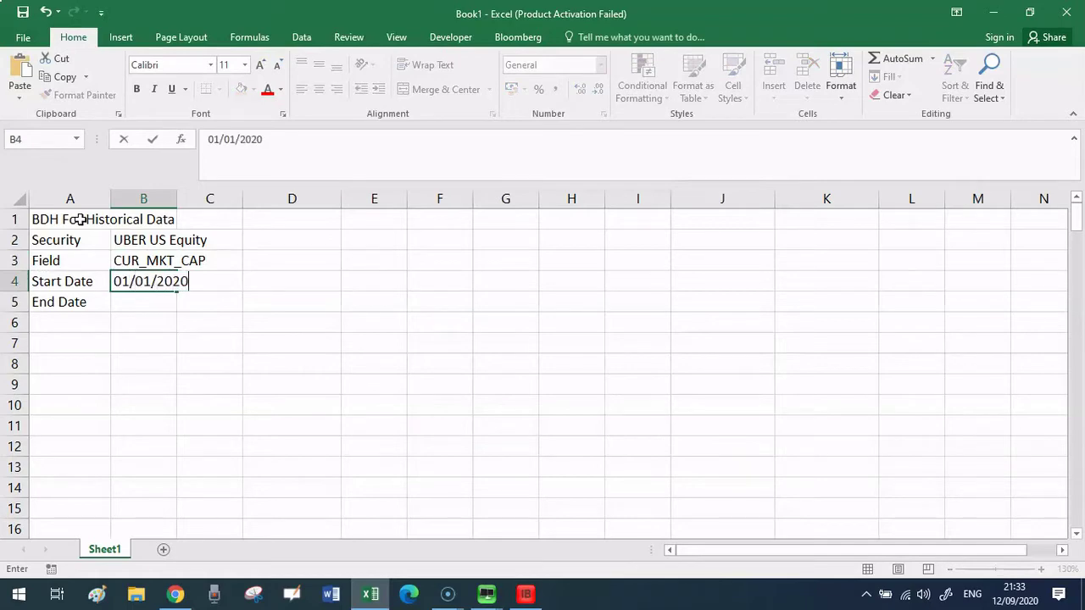
key(Return)
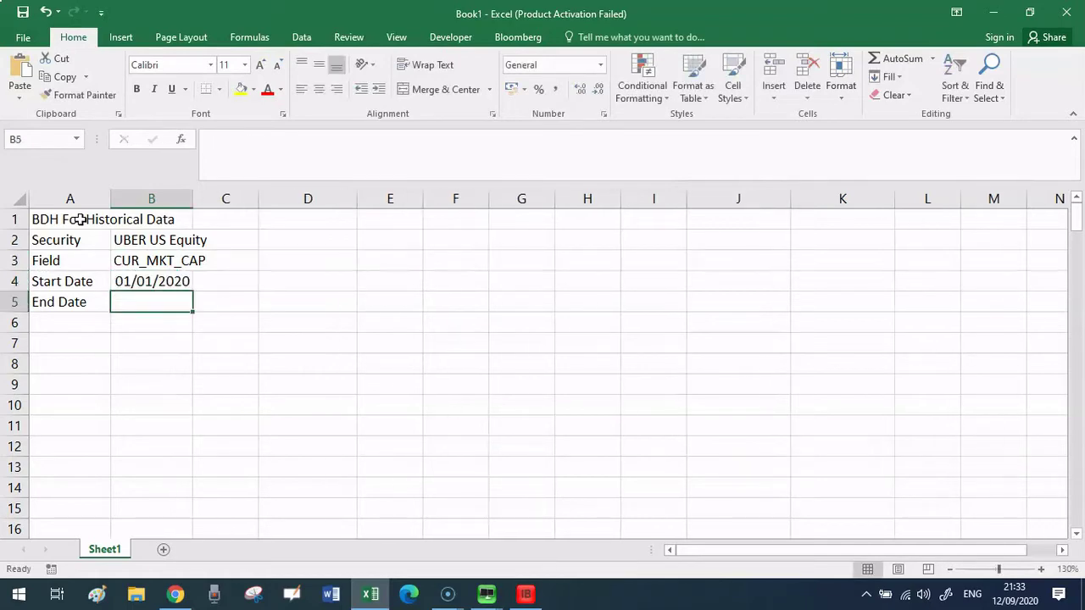
text(=today)
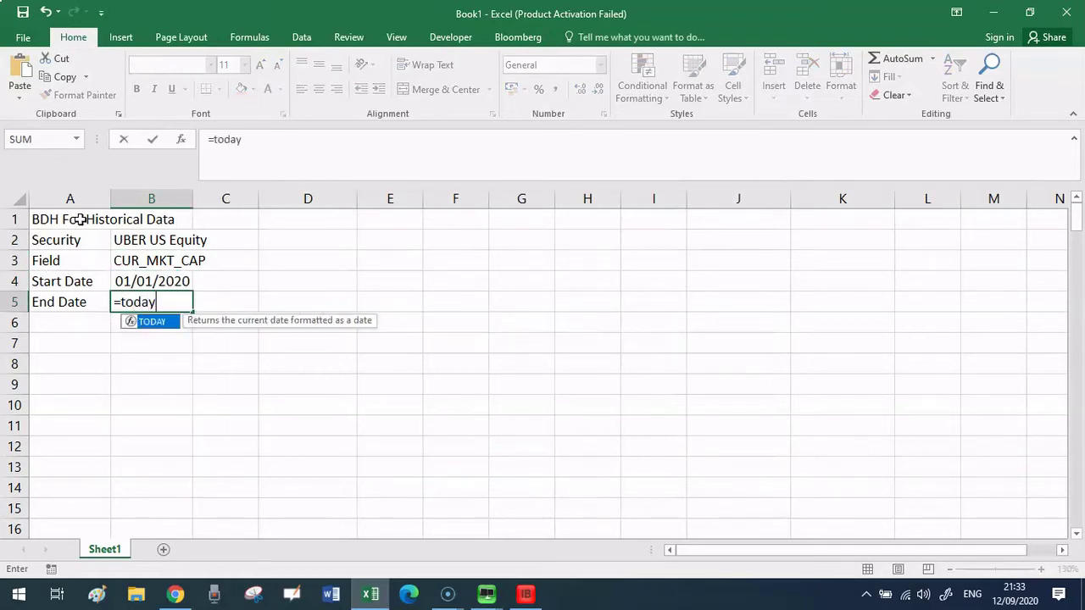
text(())
key(Return)
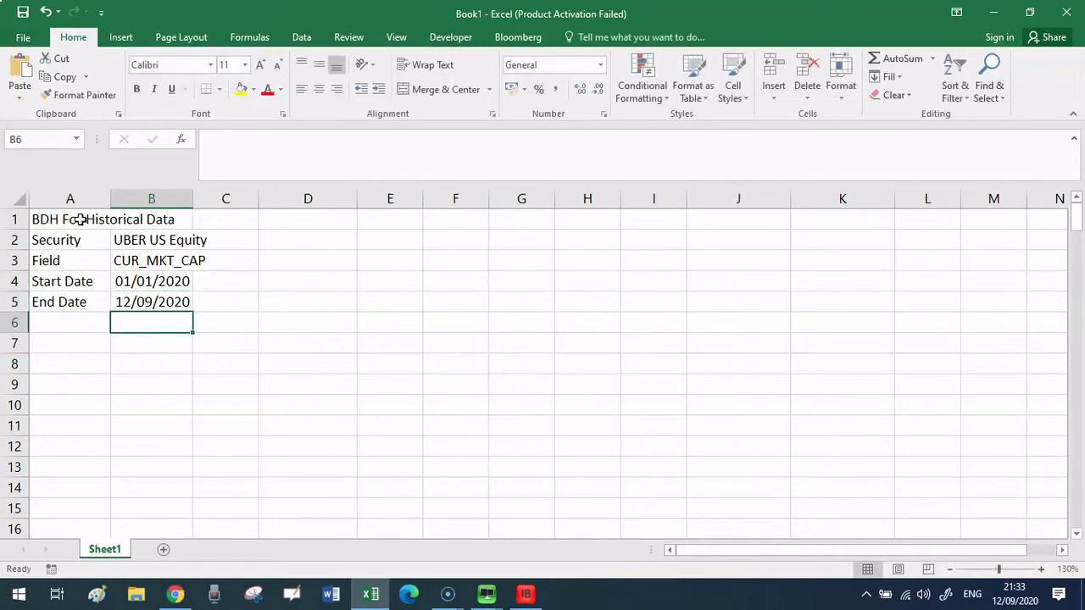
- Enter the BDH formula =bdh(B2,B3,B4,B5) in D2, referencing the security, field, start date and end date cells
click(310, 217)
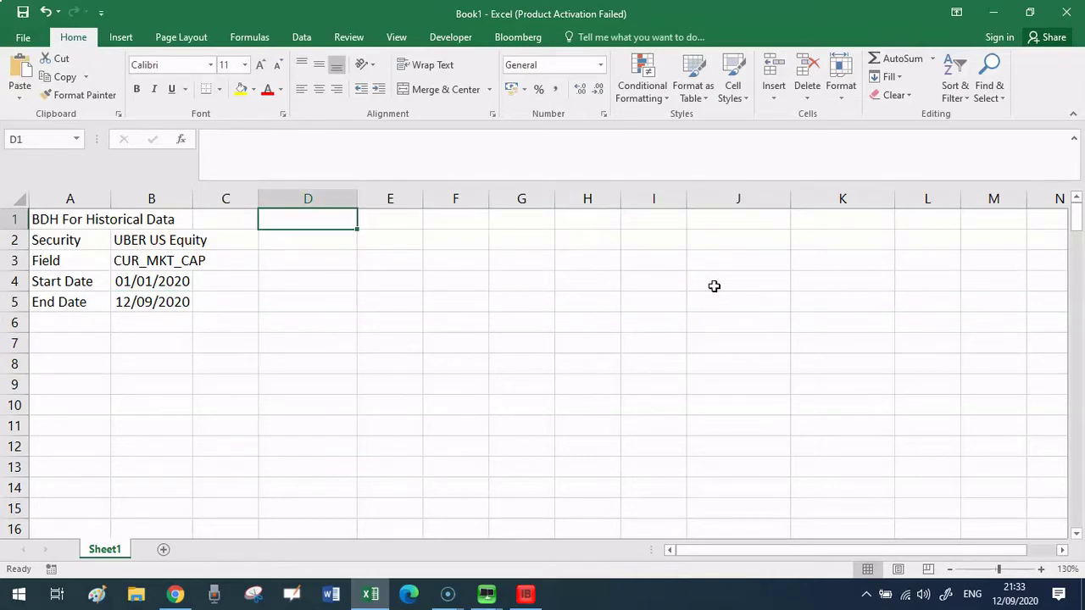
key(Down)
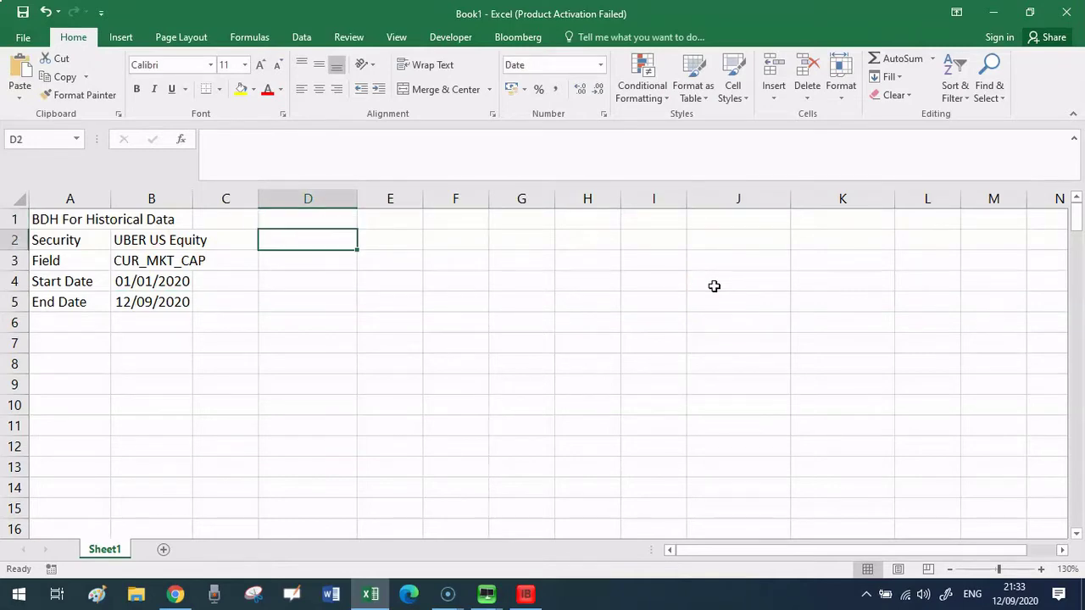
text(=)
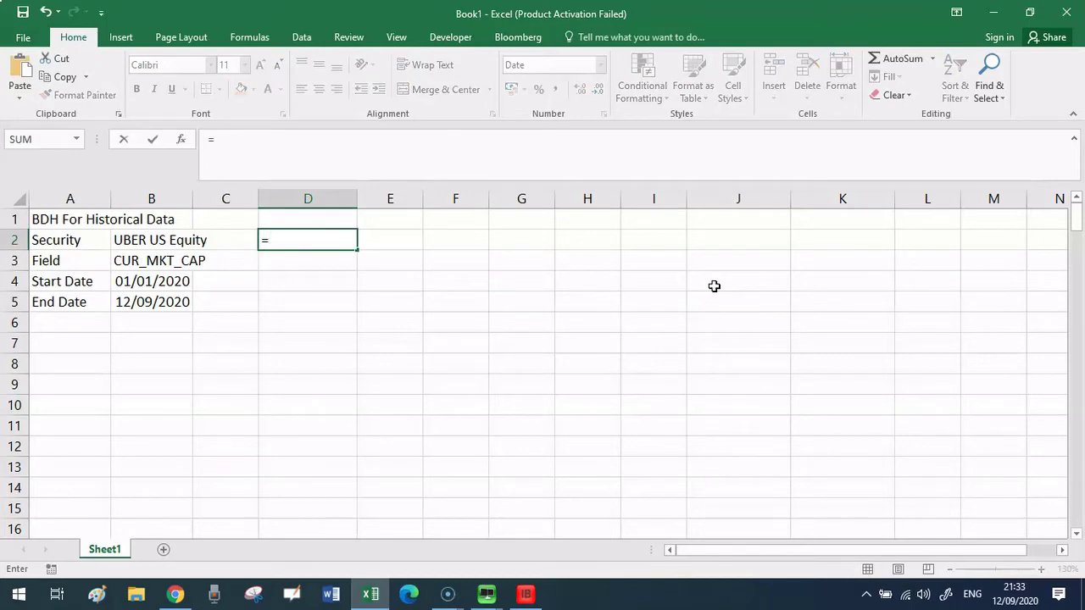
text(bdh()
key(Left)
key(Left)
text(,)
key(Left)
key(Left)
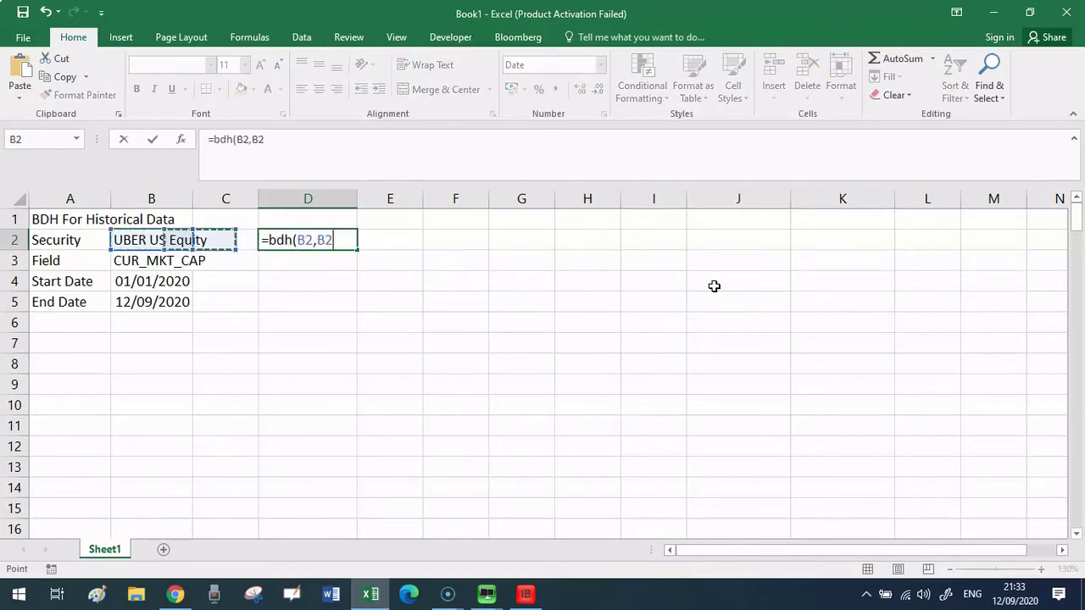
key(Down)
text(,)
key(Left)
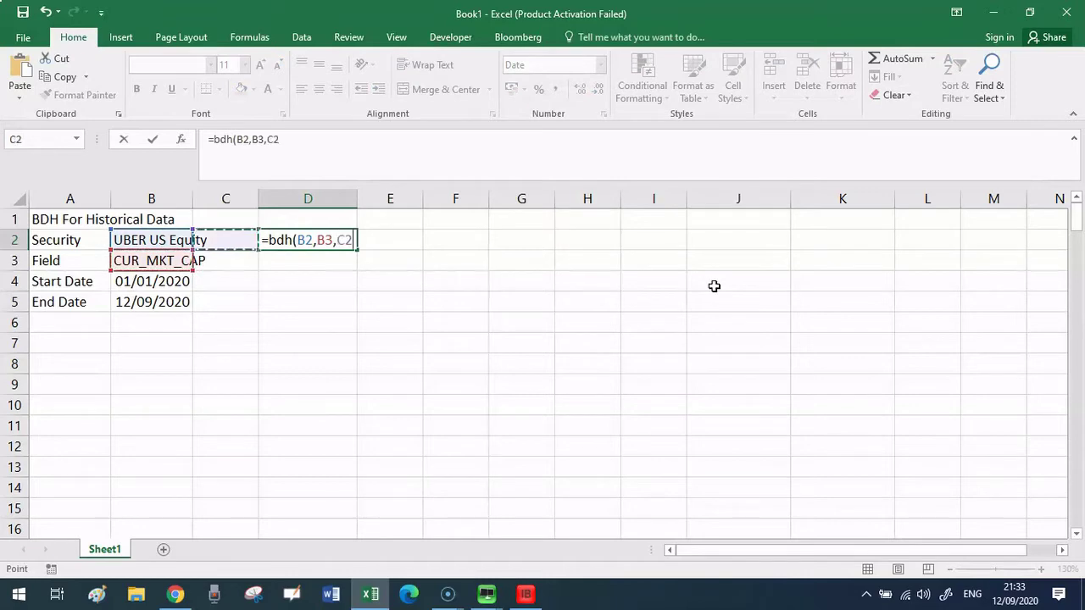
key(Left)
key(Down)
key(Down)
text(,)
key(Left)
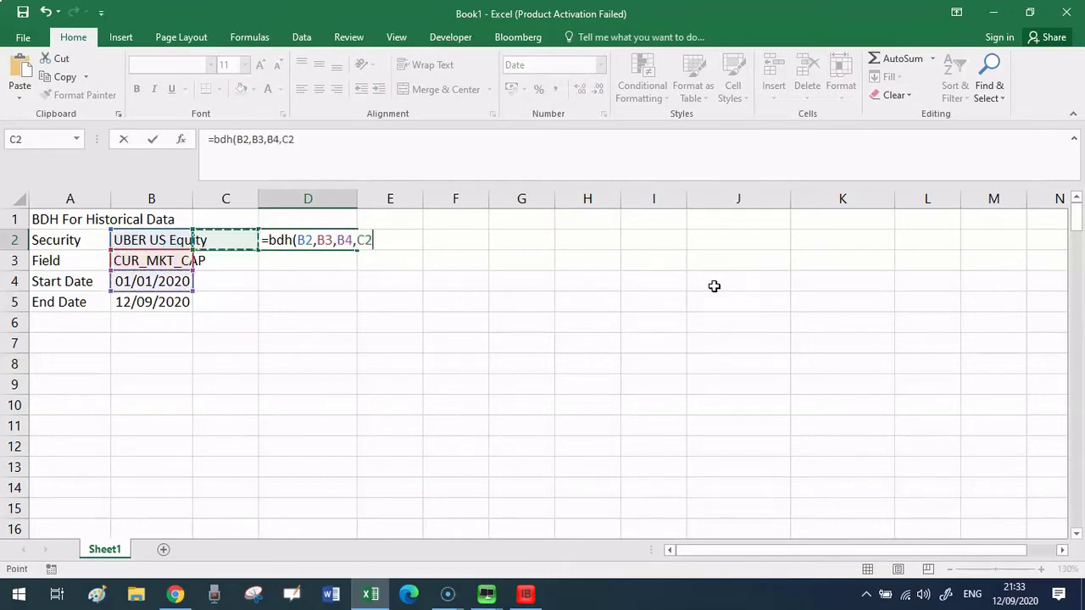
key(Left)
key(Down)
key(Down)
key(Down)
text())
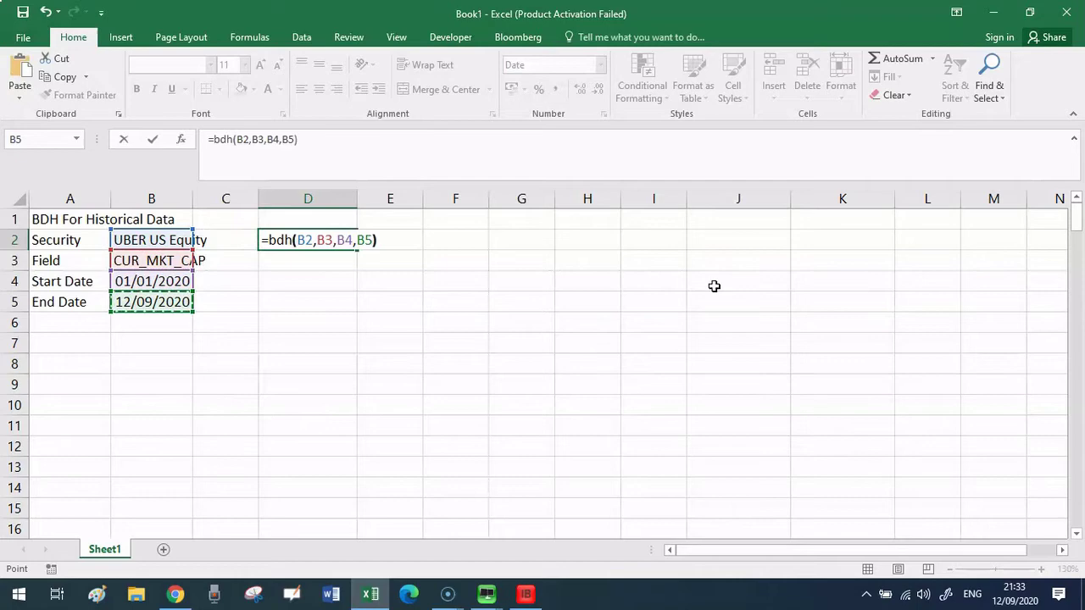
key(Return)
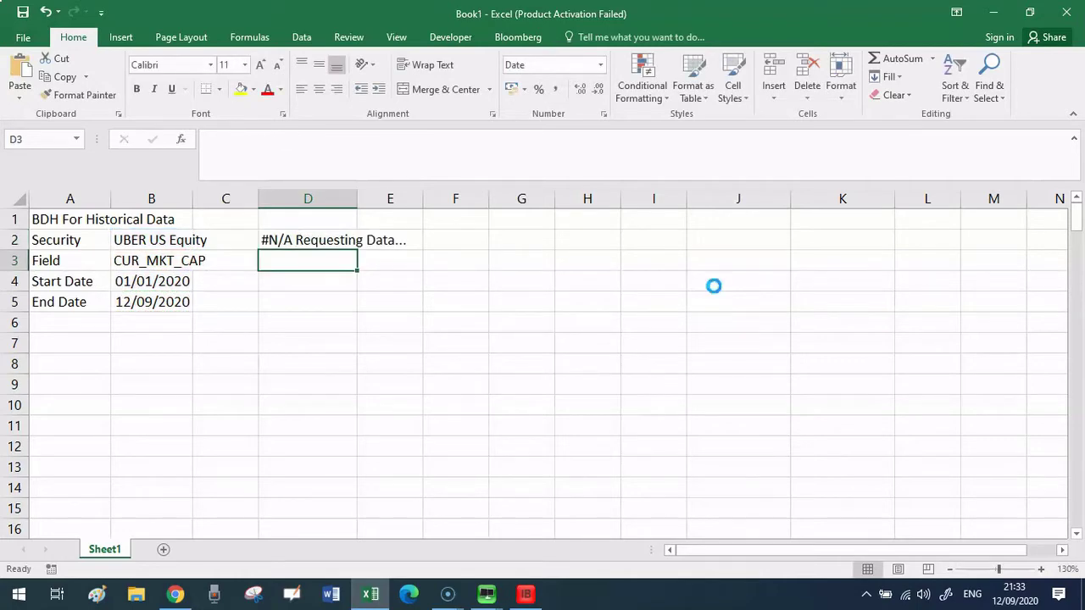
- Head the retrieved columns Date in D1 and Market Capitalization in E1, and fit column E's width to its contents
key(Up)
key(Up)
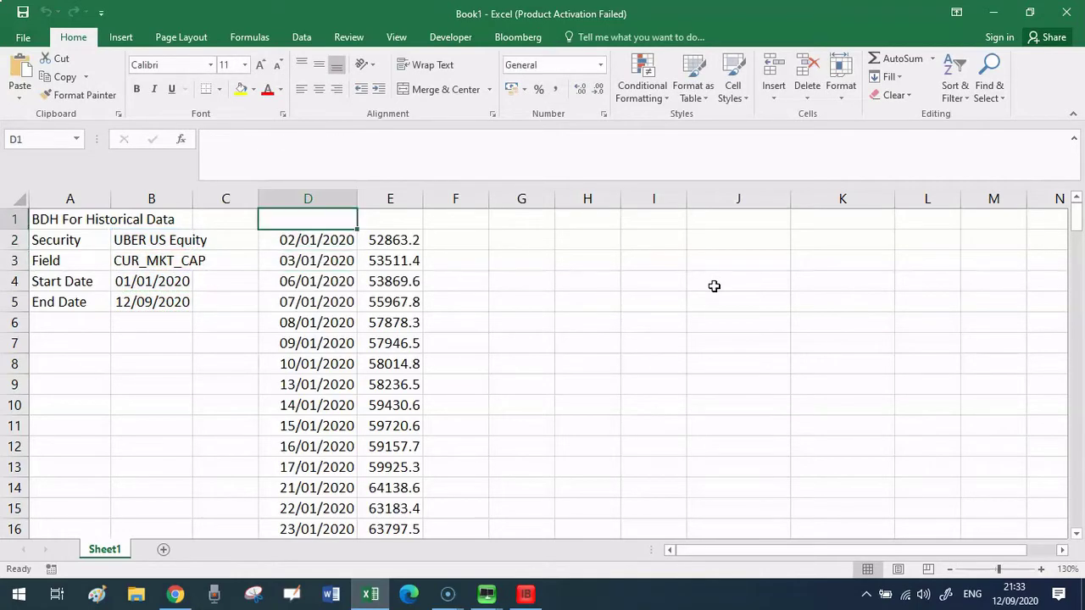
text(Date)
key(Tab)
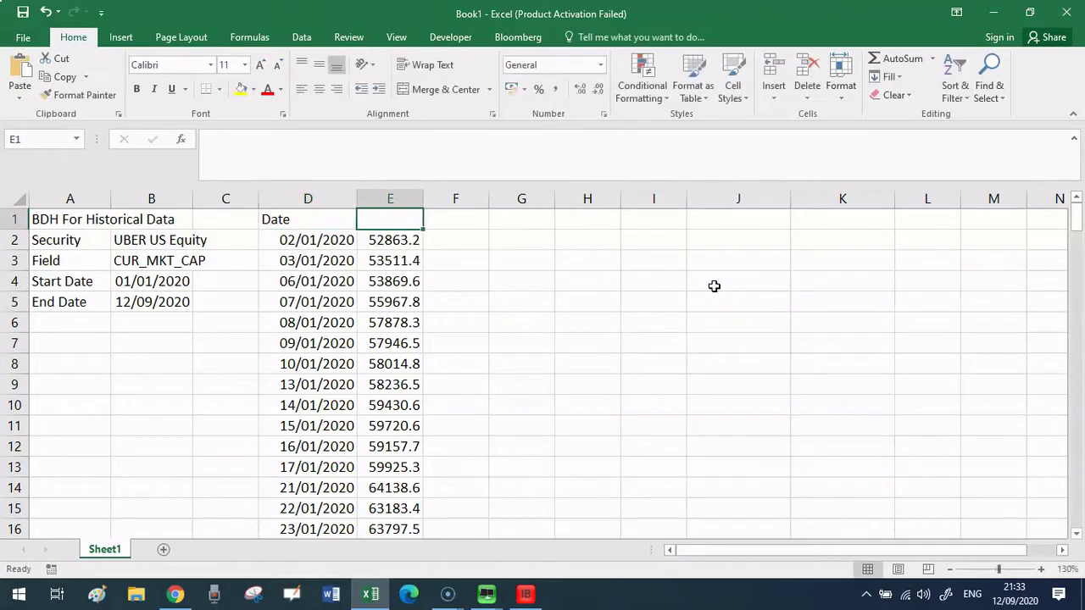
text(Market )
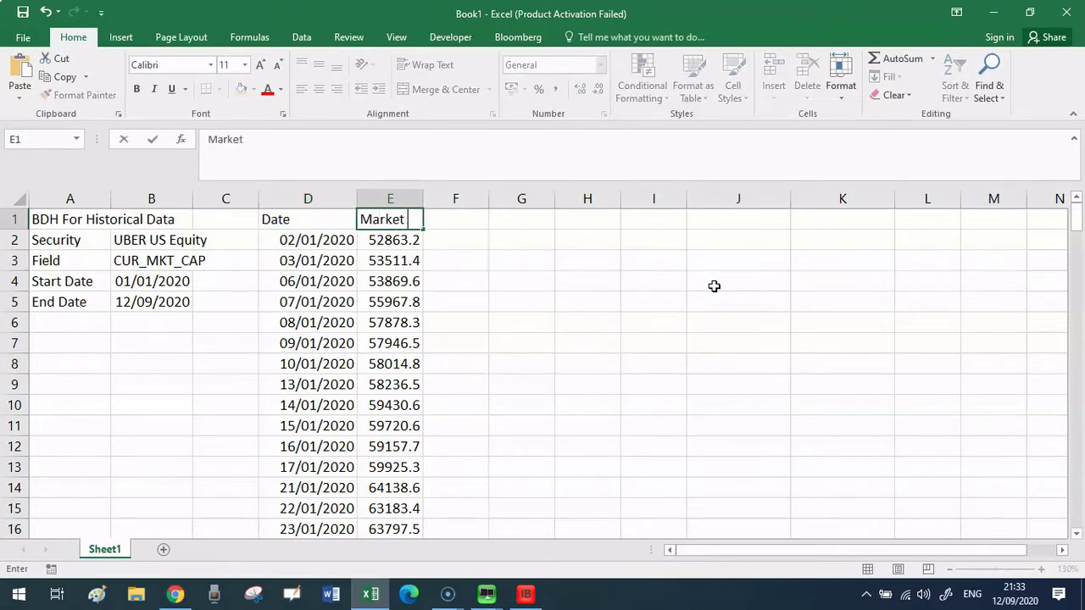
text(Capitali)
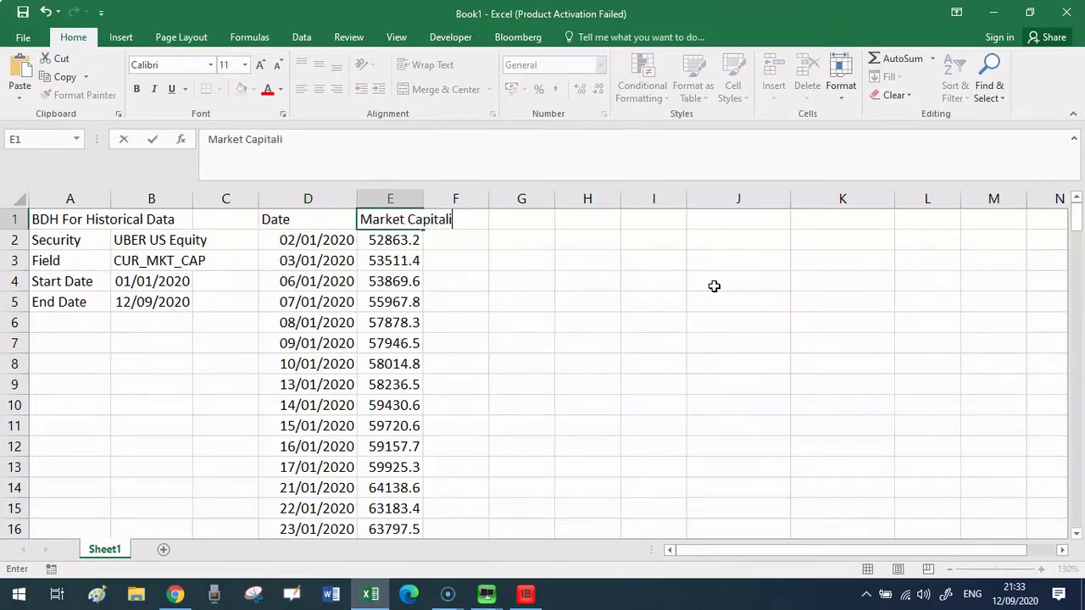
text(zation)
key(Return)
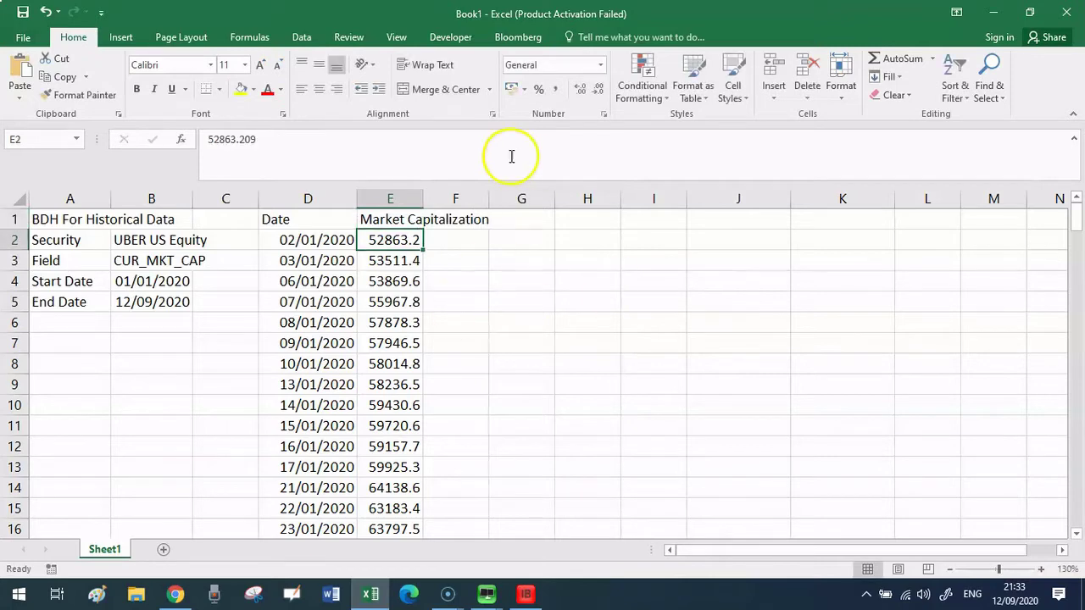
double_click(421, 200)
- Insert a basic 2-D line chart from columns D and E and place it beside the data
drag(307, 199, 421, 198)
click(123, 38)
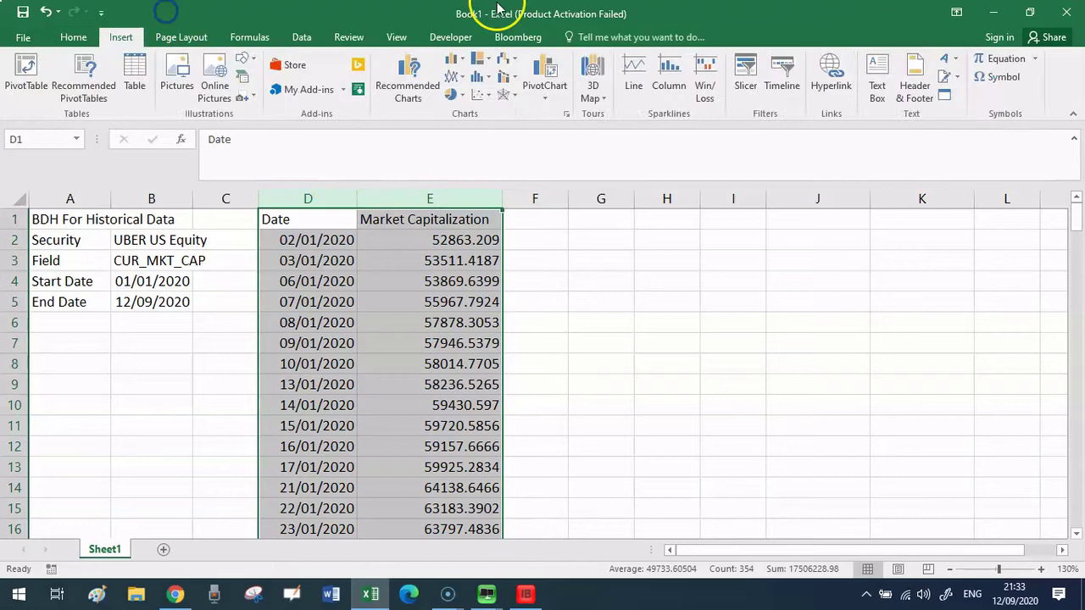
click(451, 76)
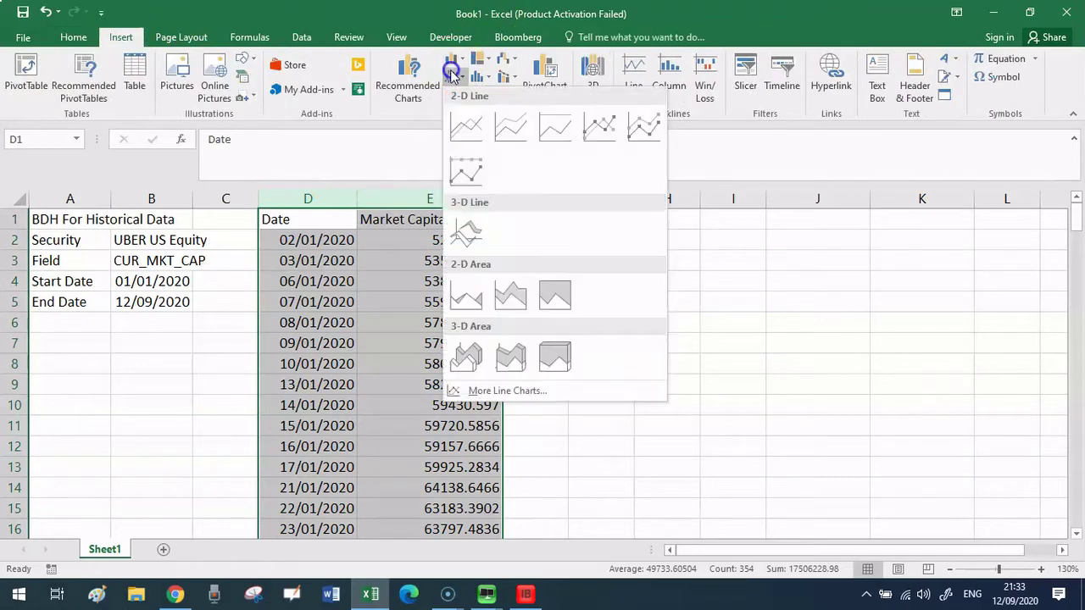
click(458, 127)
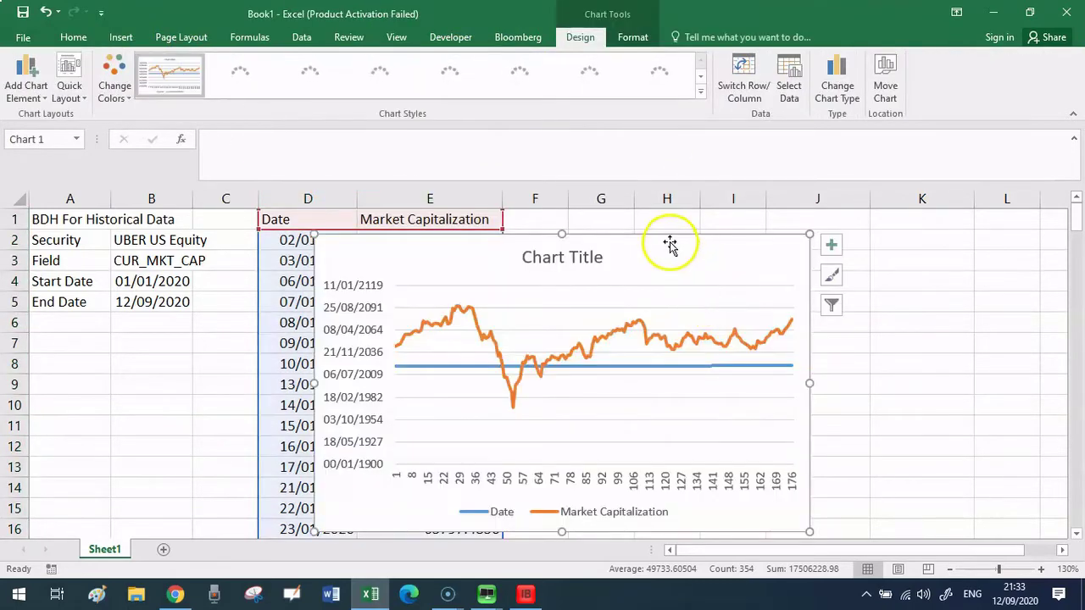
drag(670, 238, 888, 243)
- Delete the Date series from the line chart and select the chart's horizontal axis
click(683, 383)
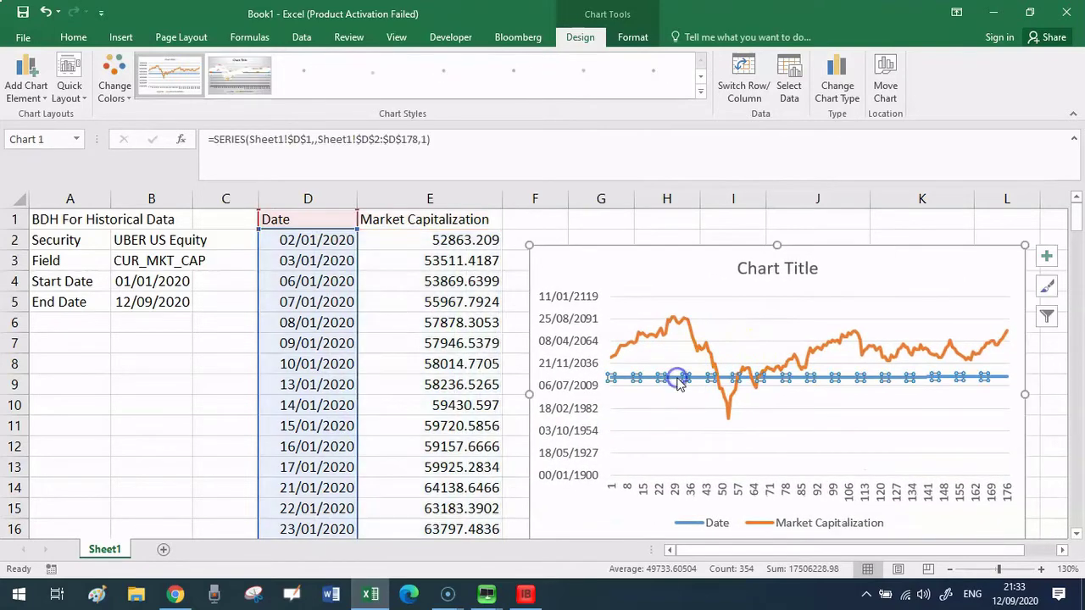
key(Delete)
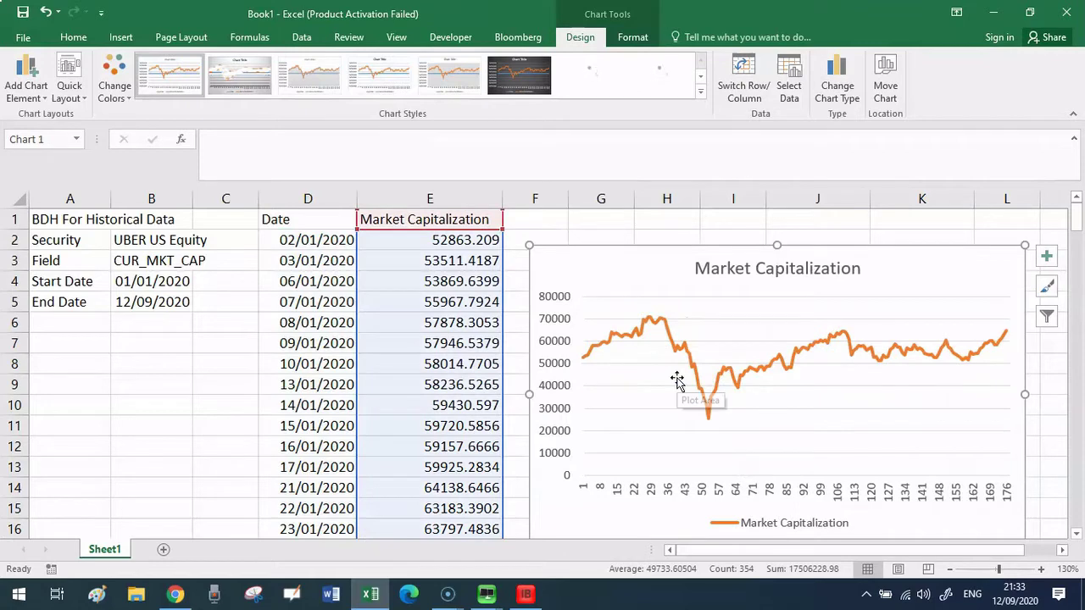
click(742, 492)
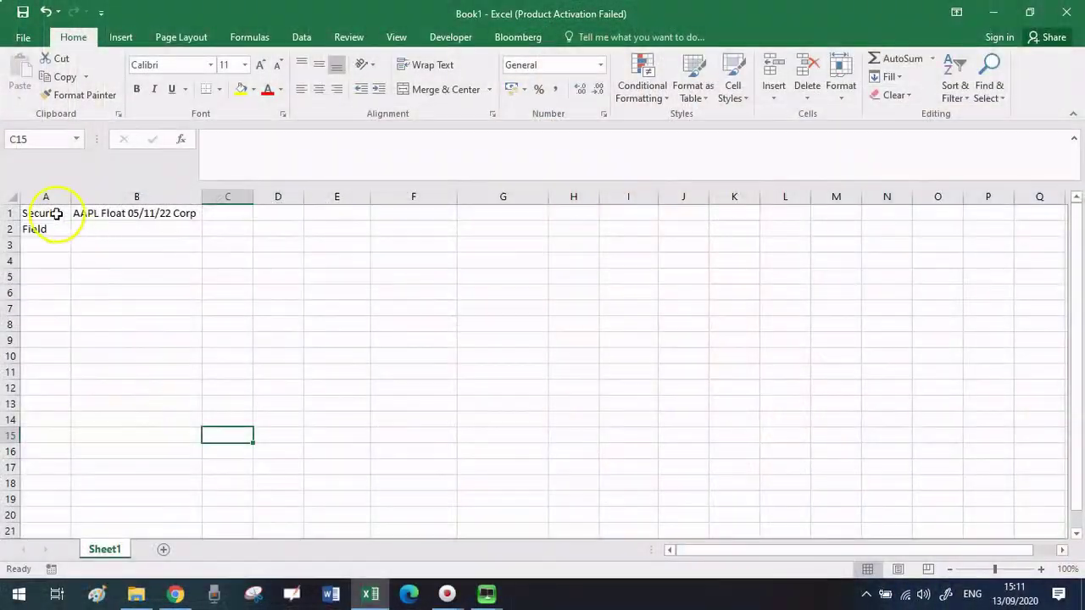
- Enter DES_CASH_FLOW as the field in B2, below the AAPL Float 05/11/22 Corp security
drag(53, 211, 105, 206)
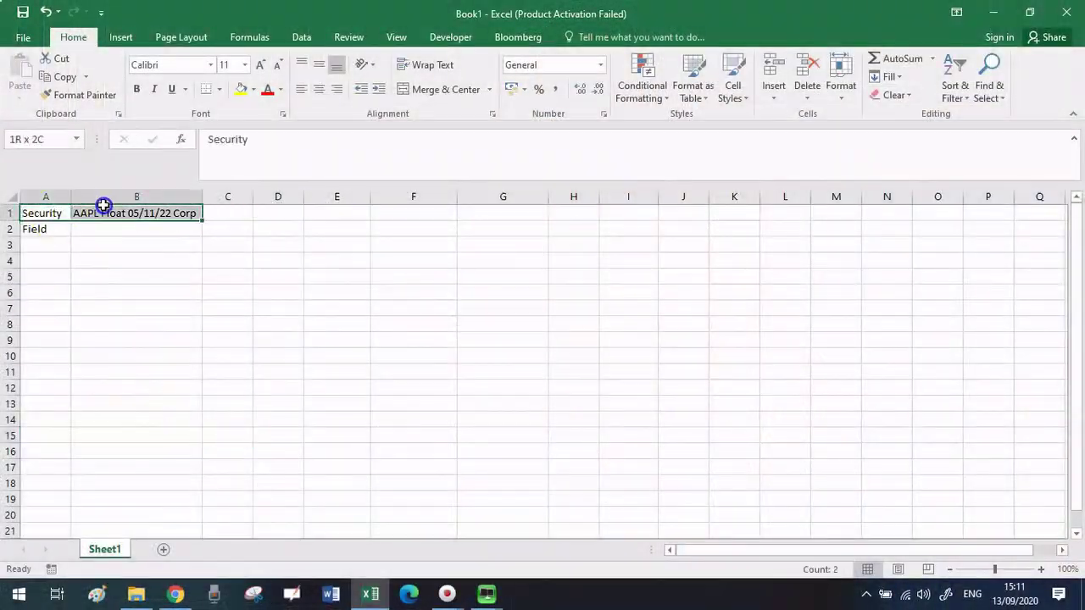
click(160, 346)
scroll(161, 346, up, 1)
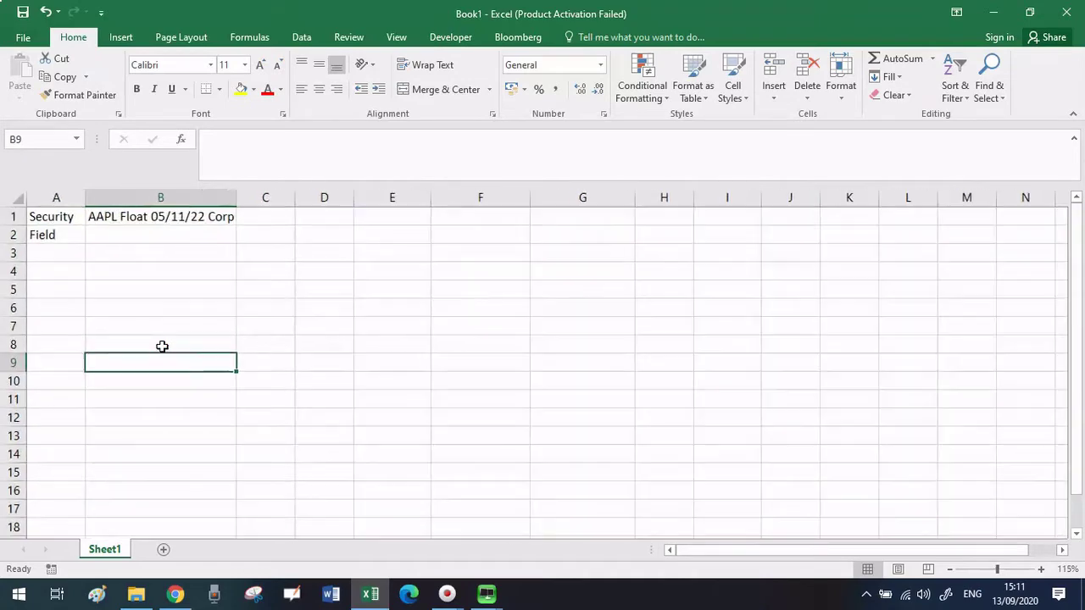
scroll(162, 347, up, 1)
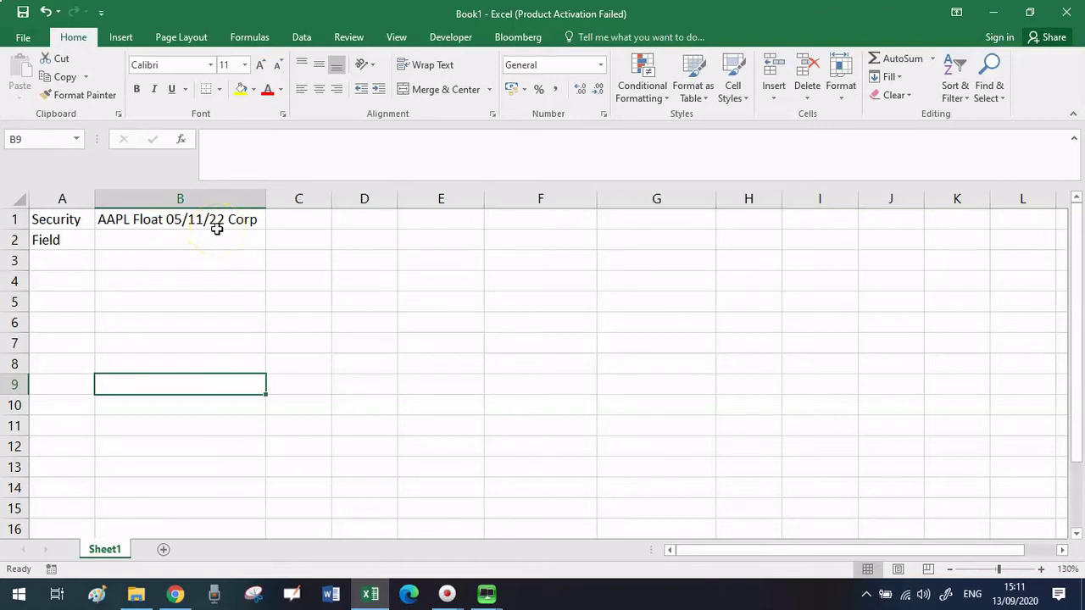
click(155, 238)
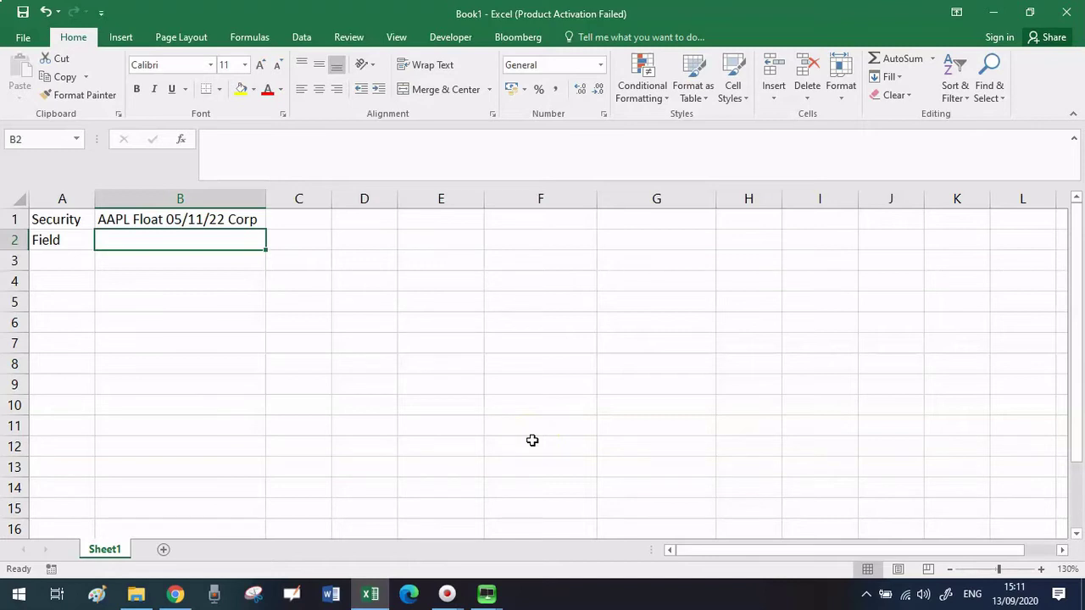
text(DES_)
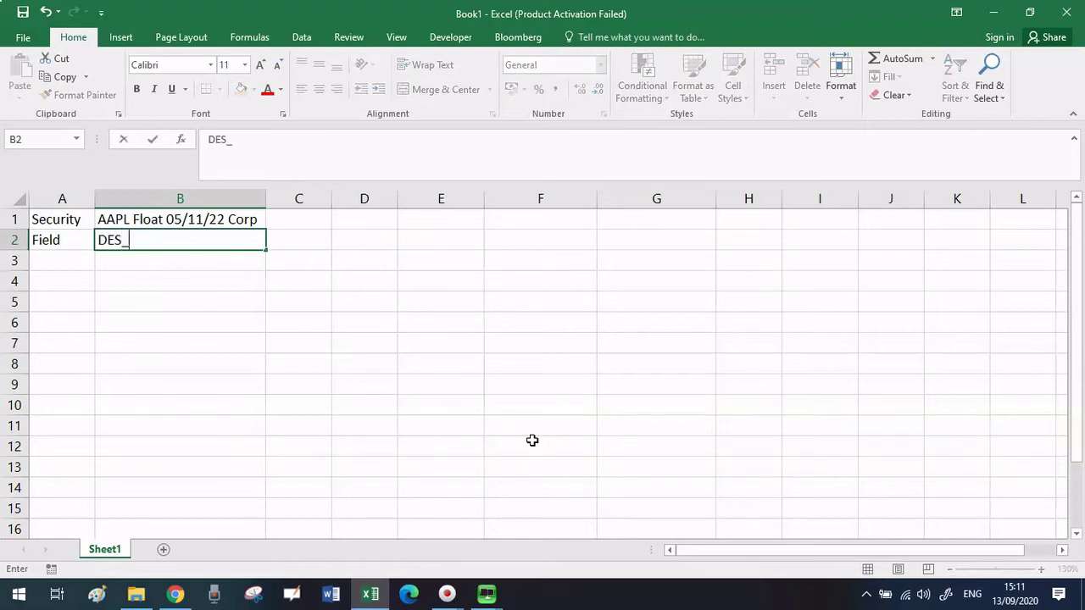
text(CASH_FLOW)
key(Return)
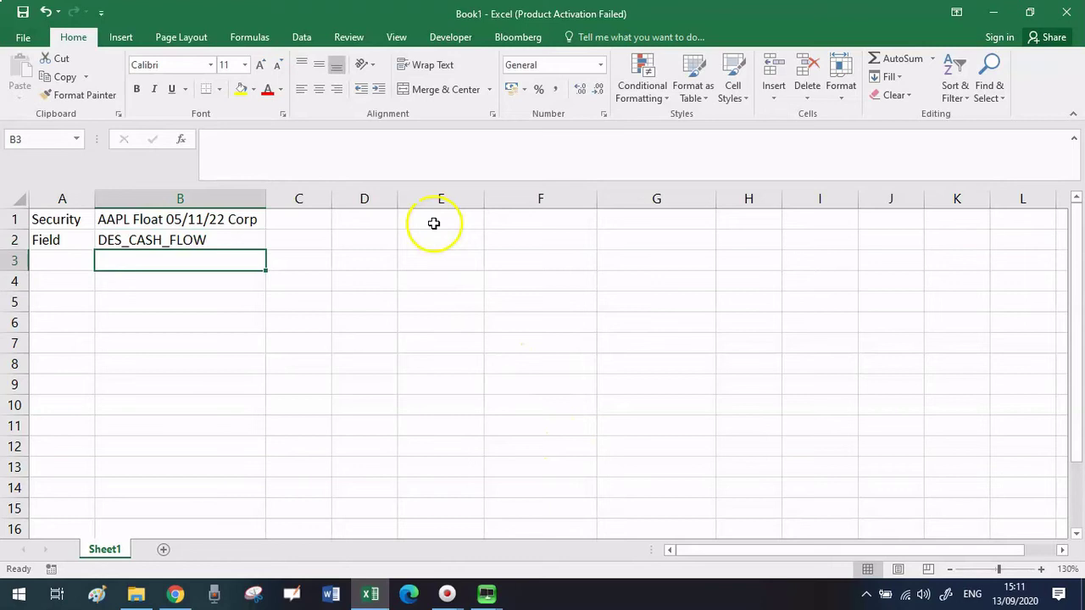
- Enter the formula =BDS(B1,B2) in E2 to pull the bond's cash flow schedule
click(434, 232)
text(=)
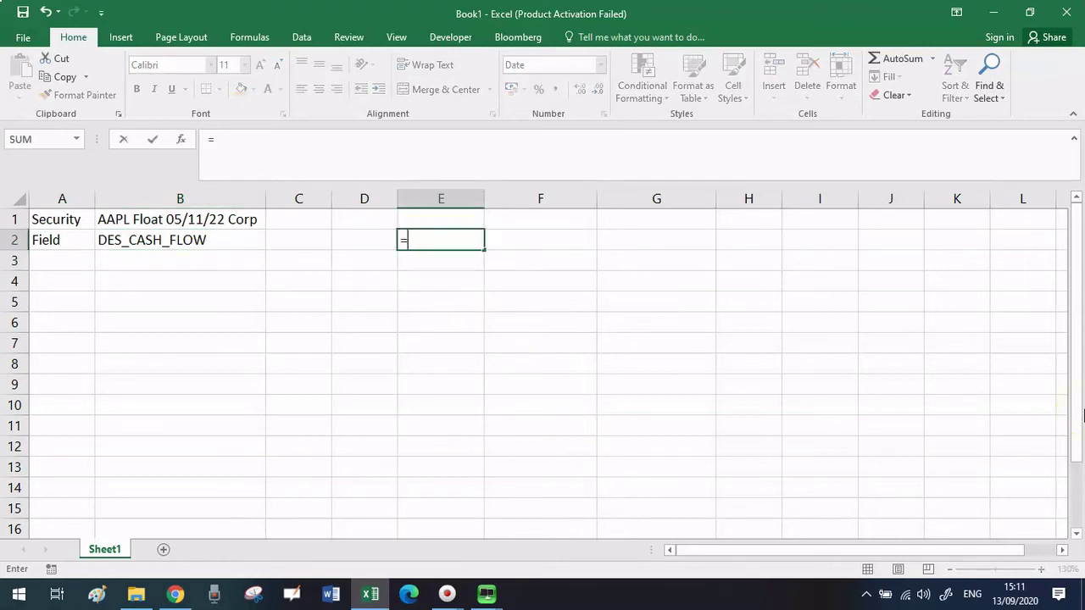
text(B)
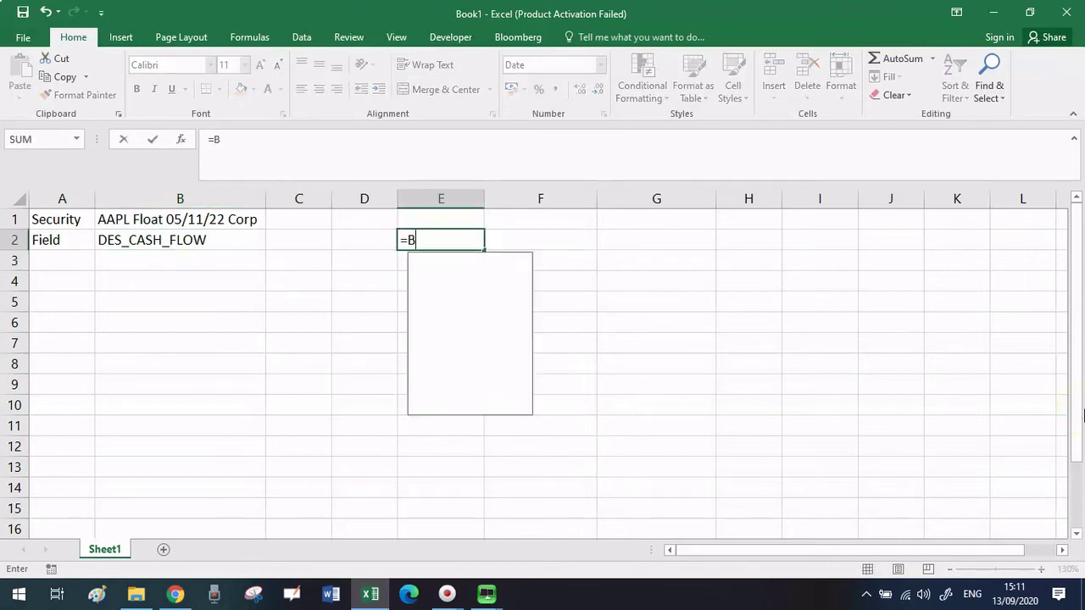
text(DS()
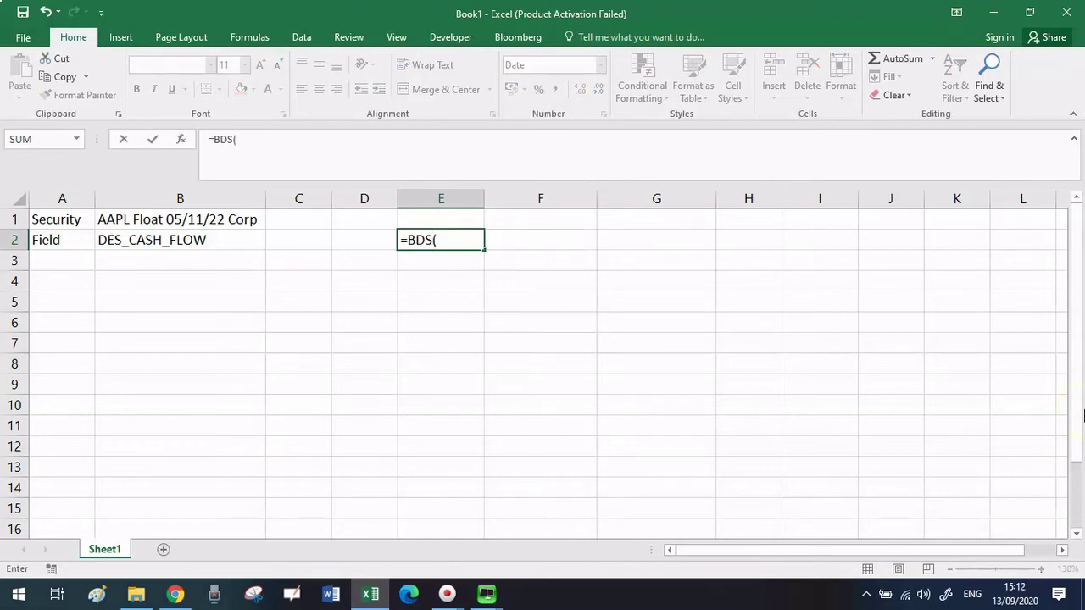
click(230, 220)
text(,)
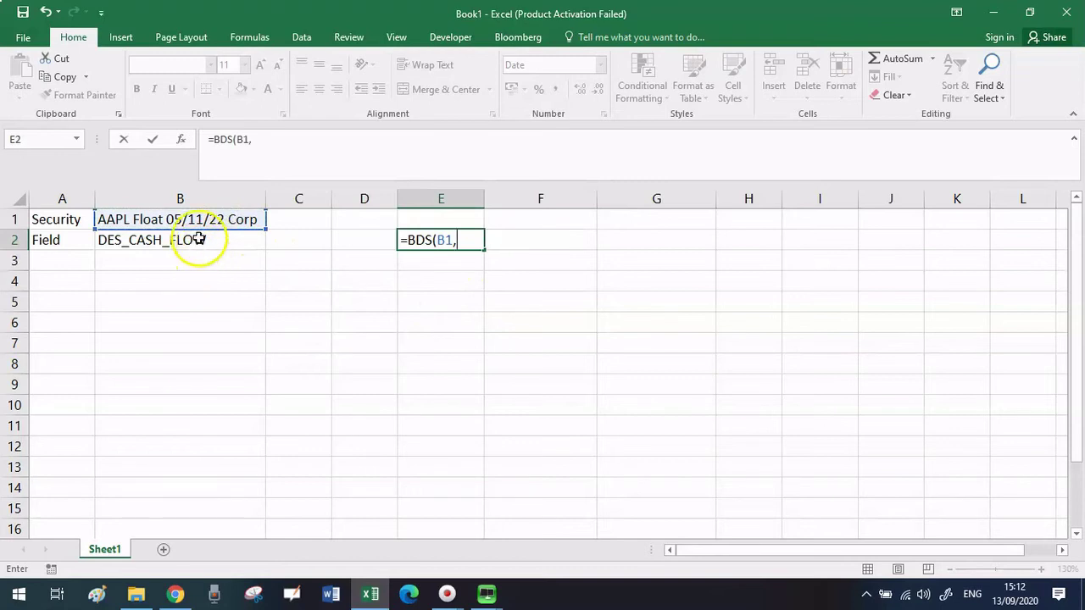
click(199, 240)
text())
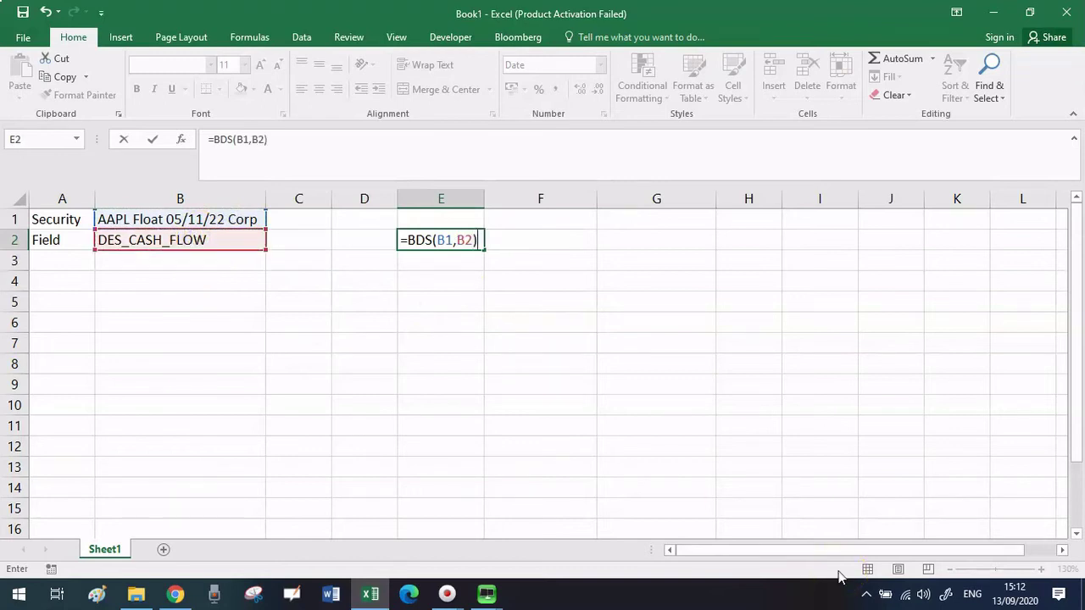
key(Return)
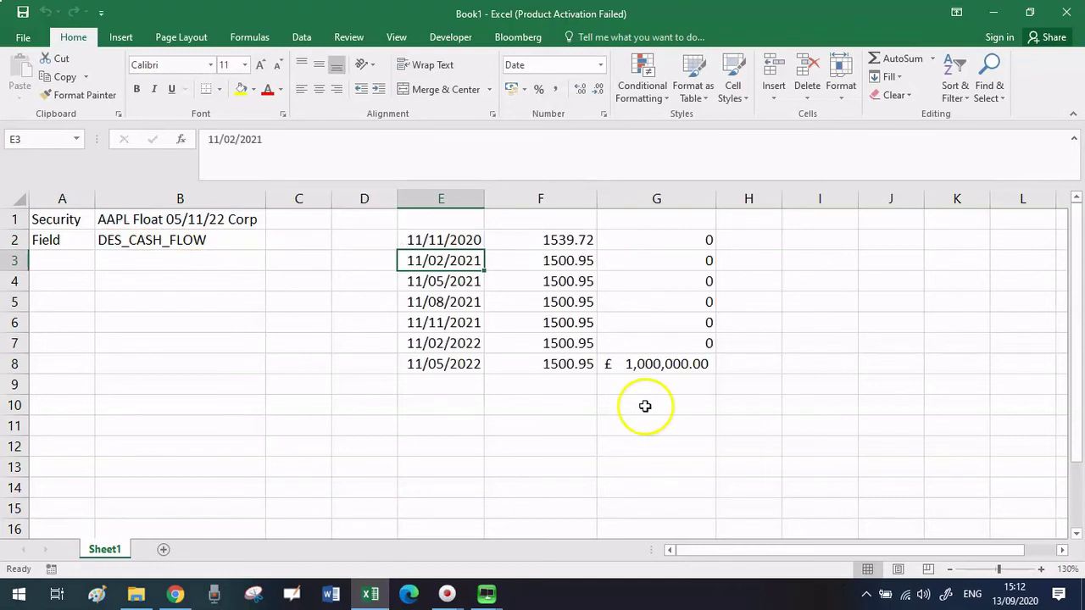
- Enter the heading Payment Date in E1 above the cash flow dates
drag(458, 243, 696, 356)
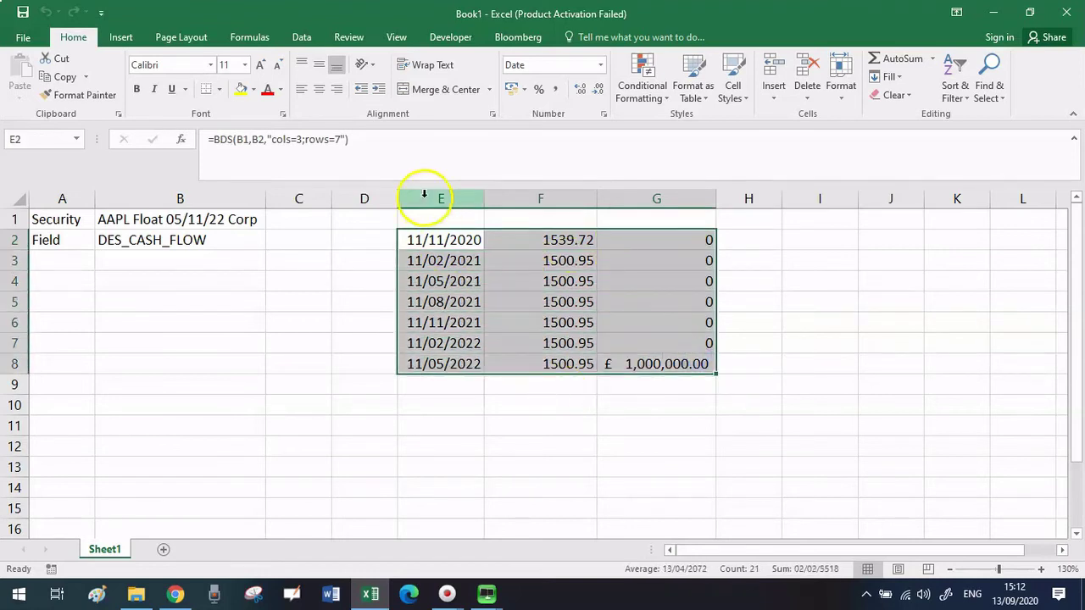
click(437, 220)
text(pAYM)
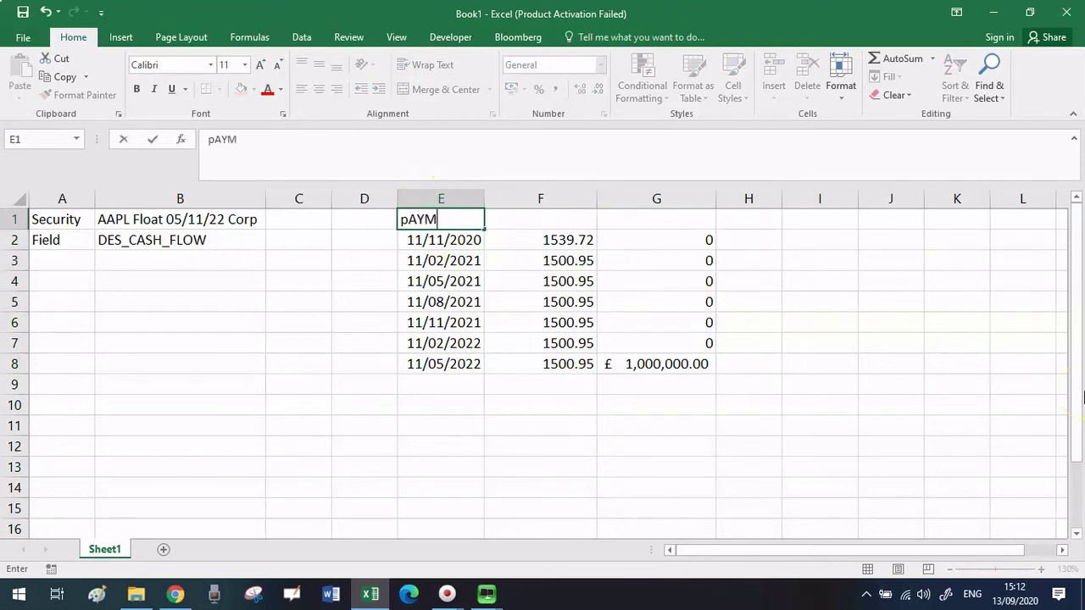
text(ENT Date)
key(Return)
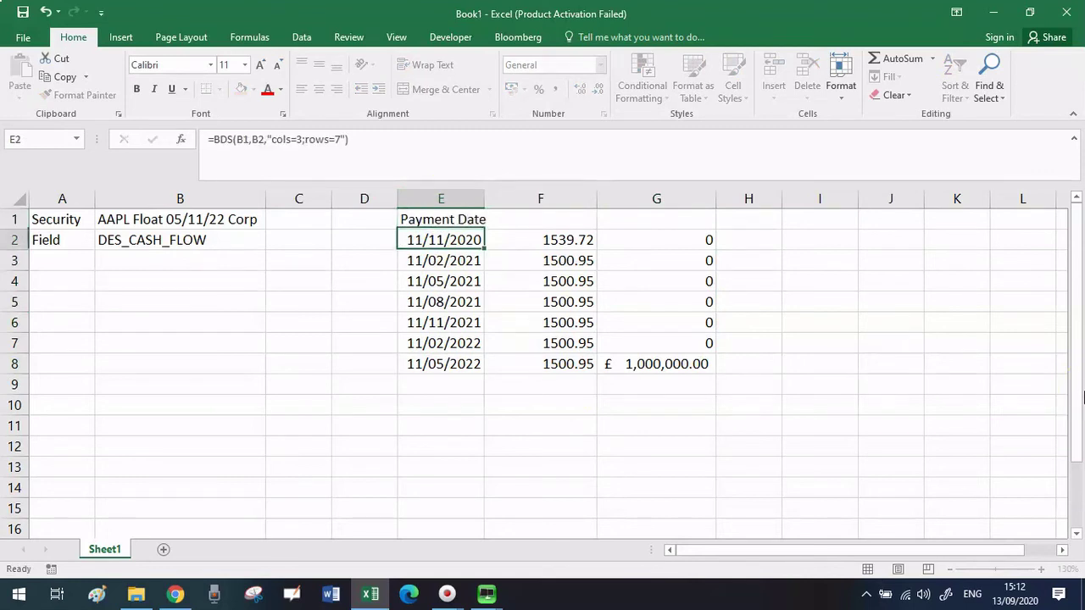
- Enter the heading Payment Amount in F1 above the second cash flow column
key(Up)
key(Right)
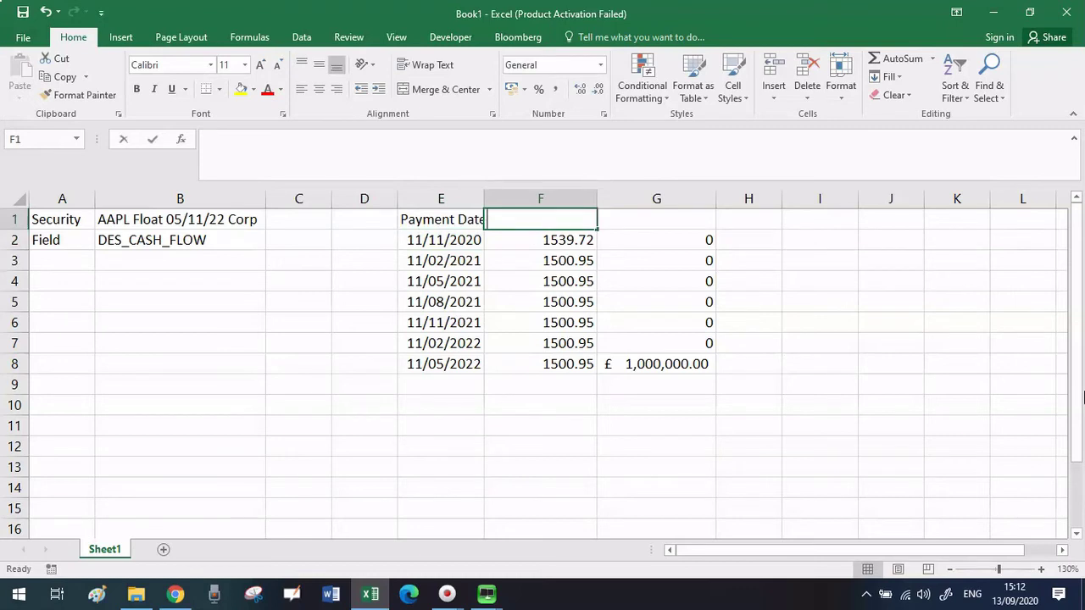
text(Payment Amount)
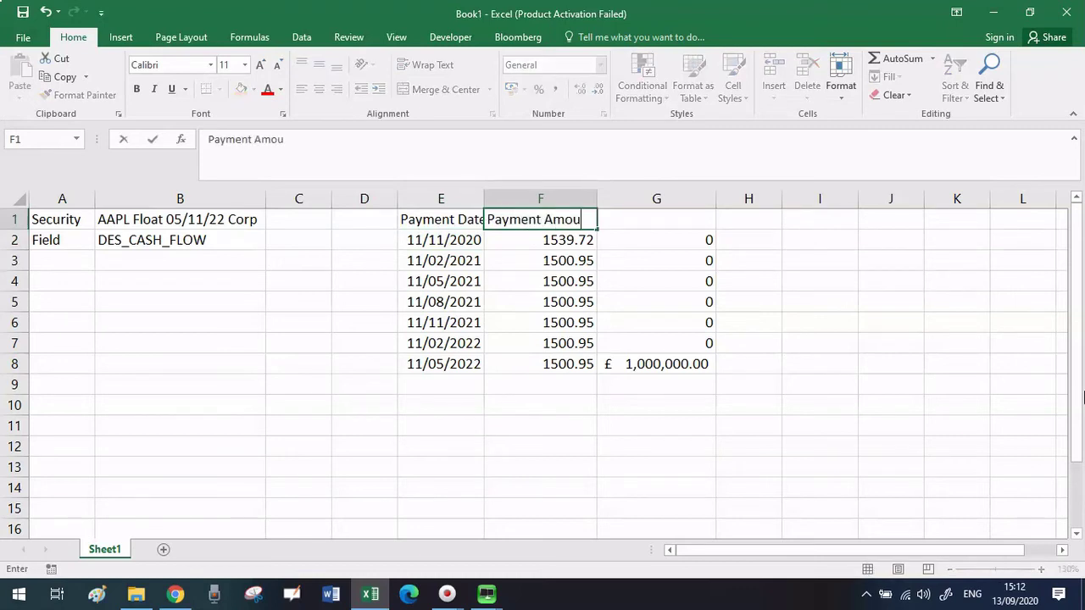
key(Return)
- Enter the heading Principal Amount in G1 and autofit column E to its contents
key(Up)
key(Right)
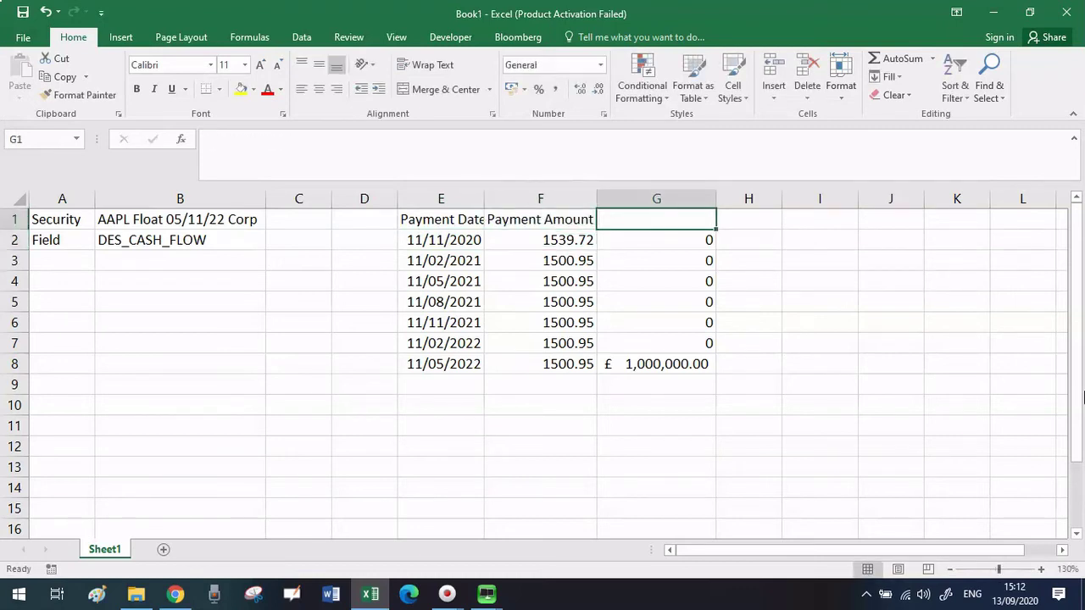
text(Princi)
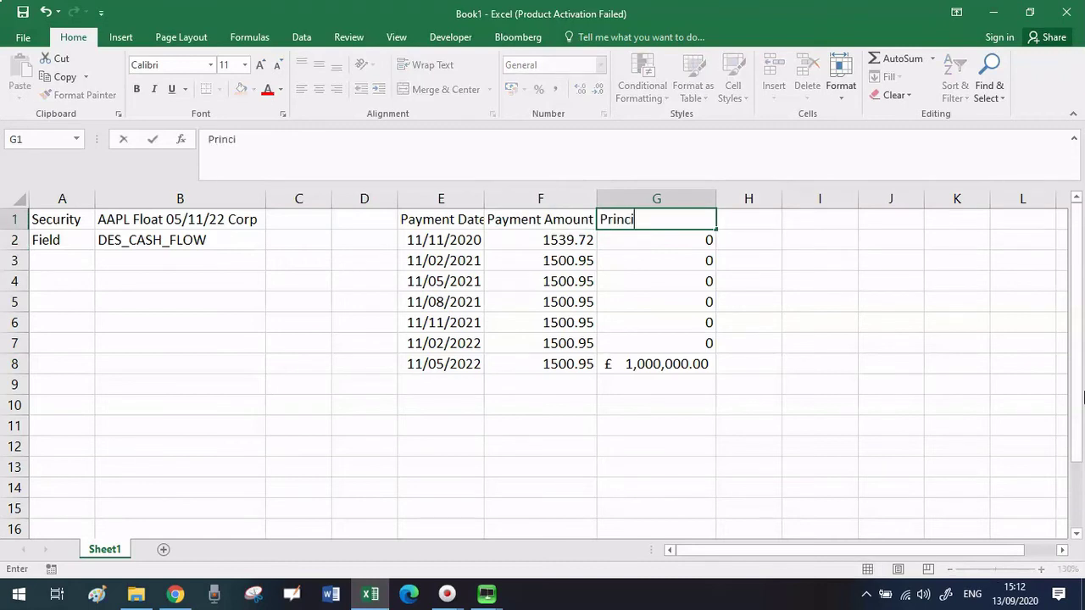
text(pal Amount)
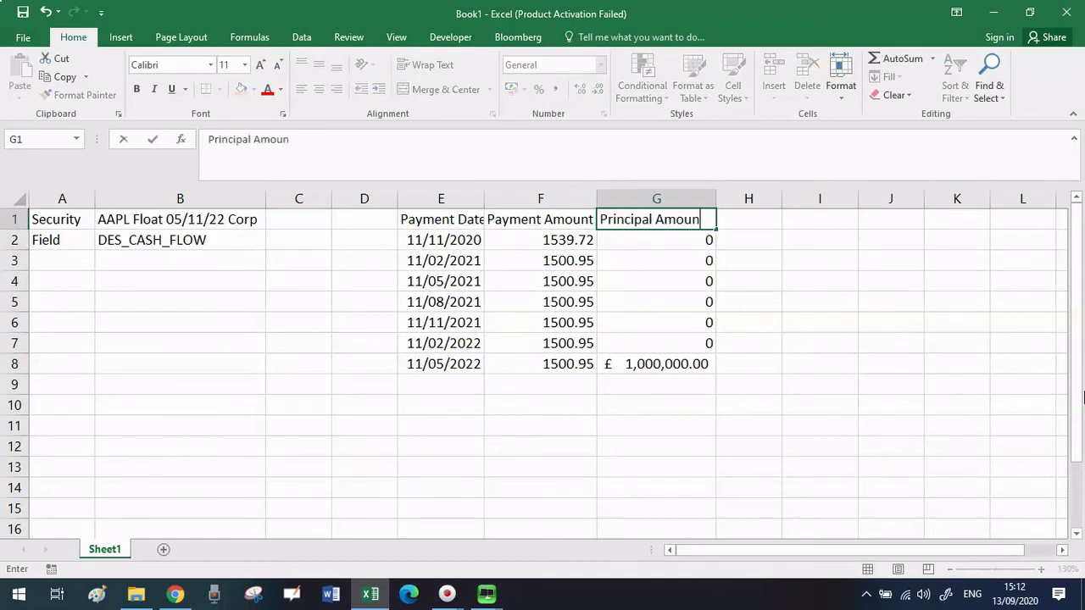
click(511, 420)
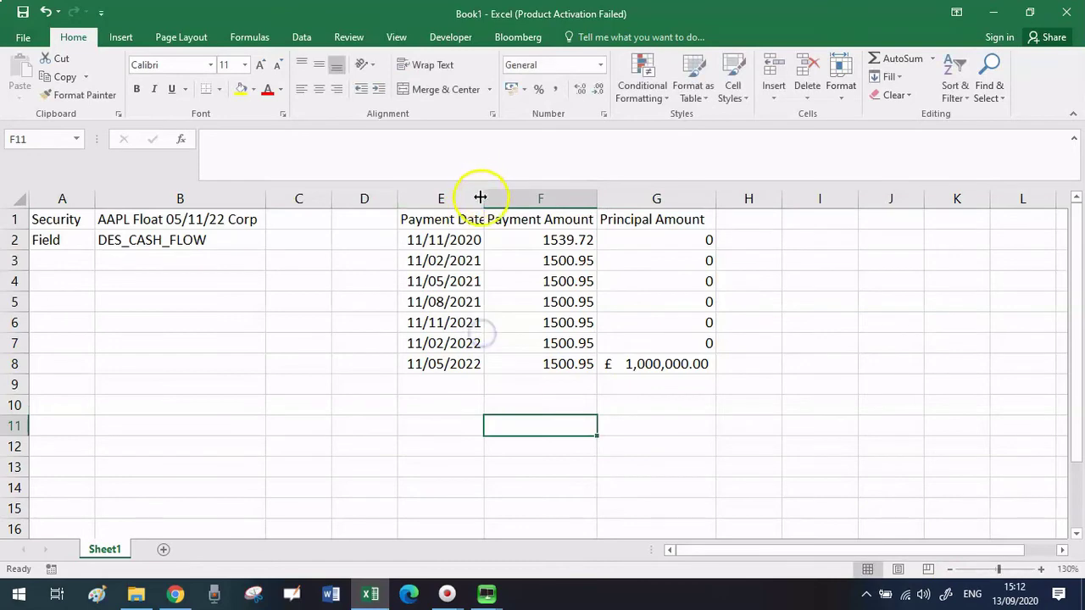
double_click(484, 199)
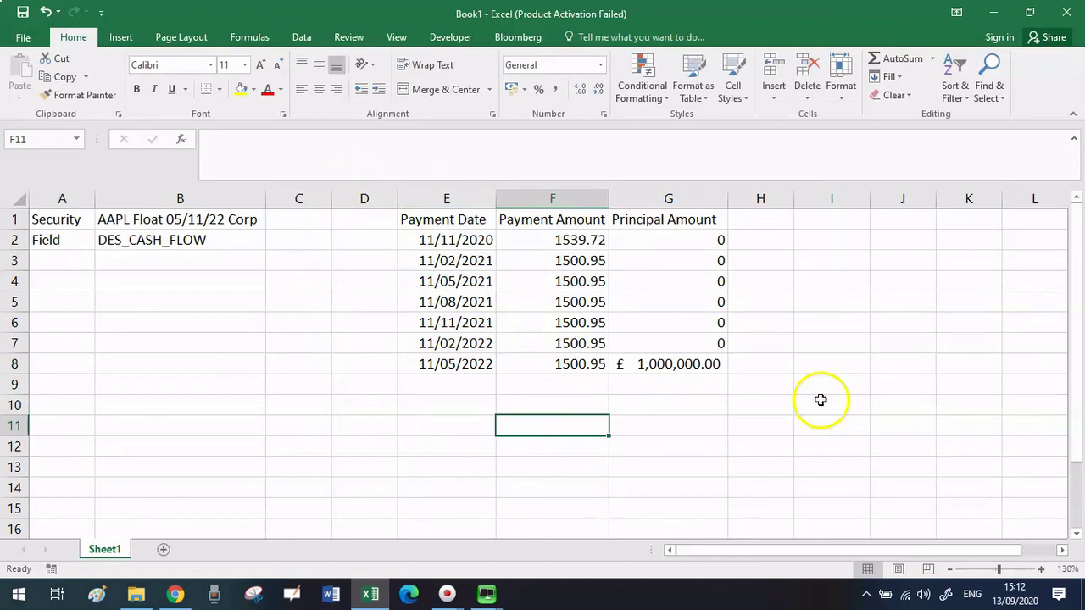
click(825, 390)
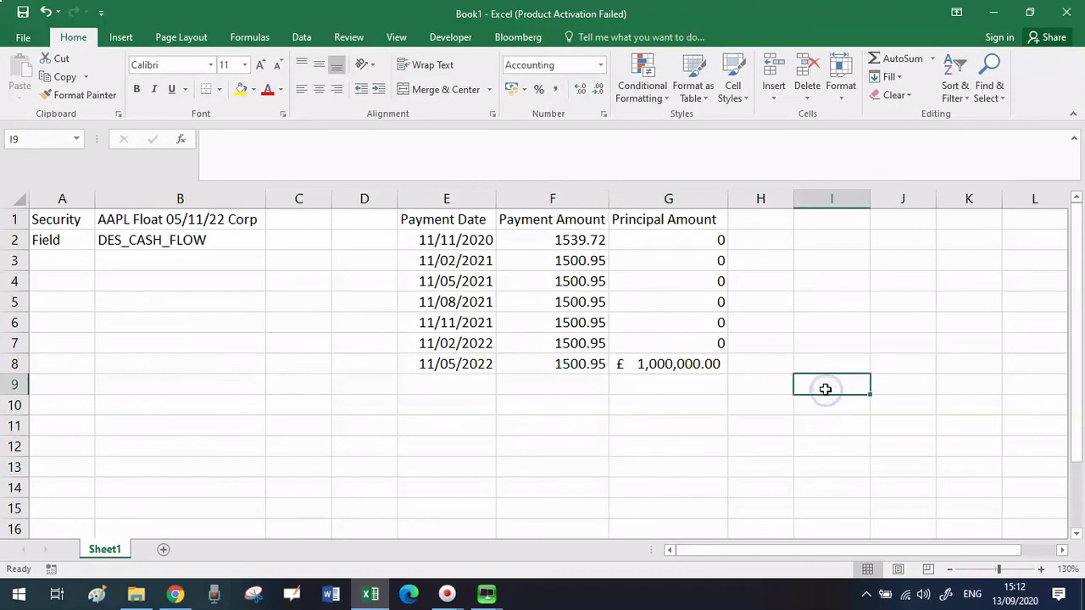